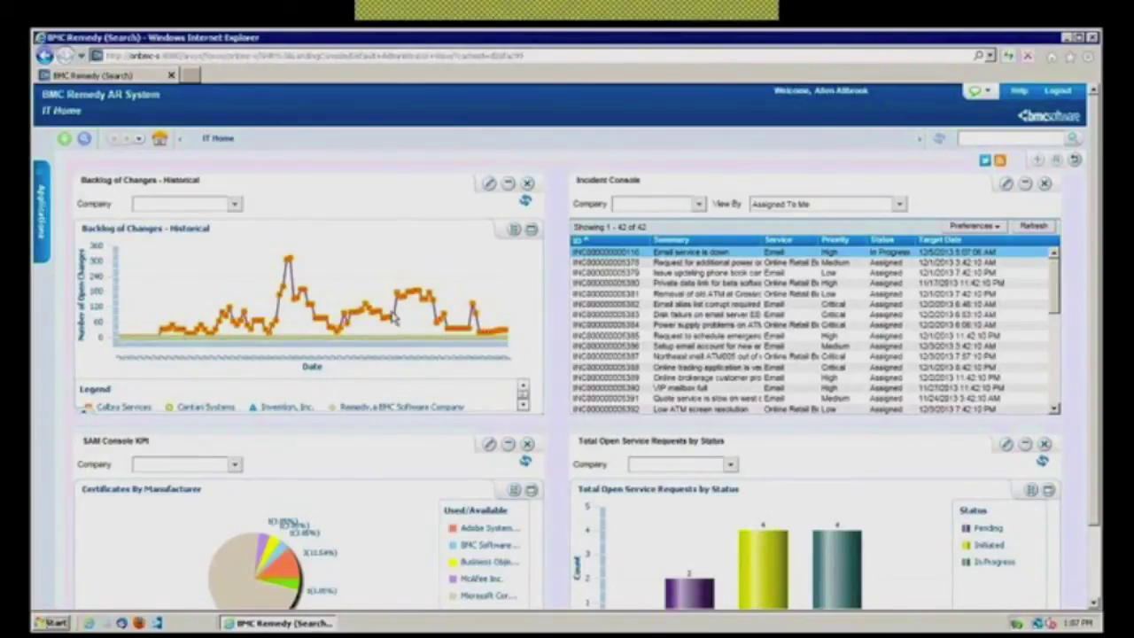
# - Open the Asset Management Purchasing Console and bring up the On Order purchase requisition required by 10/31/2012
pyautogui.click(41, 178)
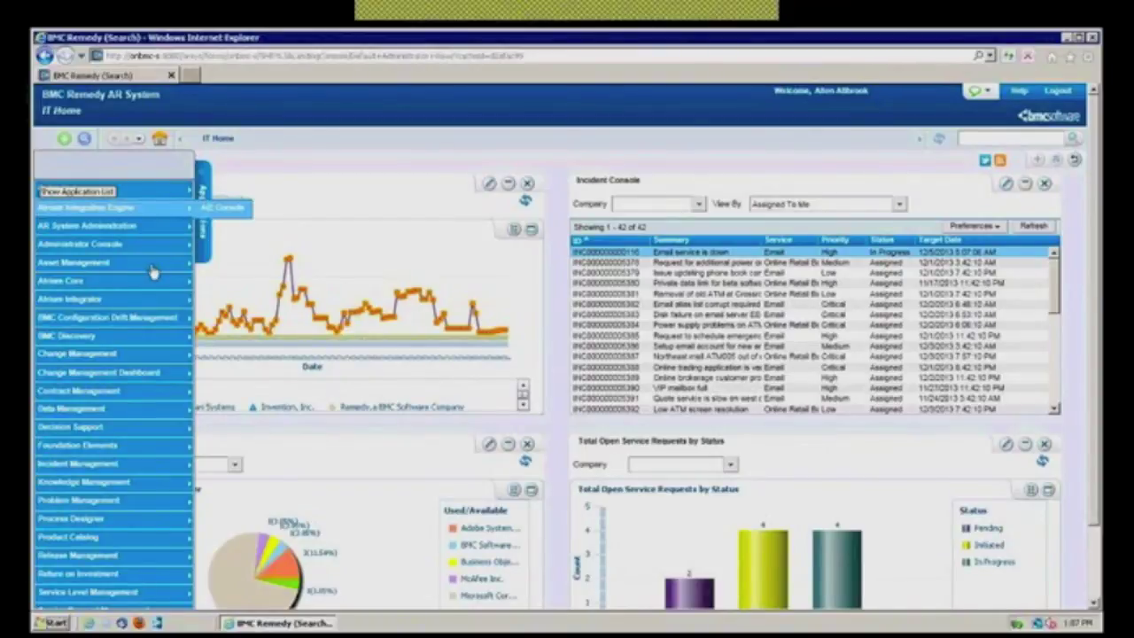
pyautogui.moveTo(153, 273)
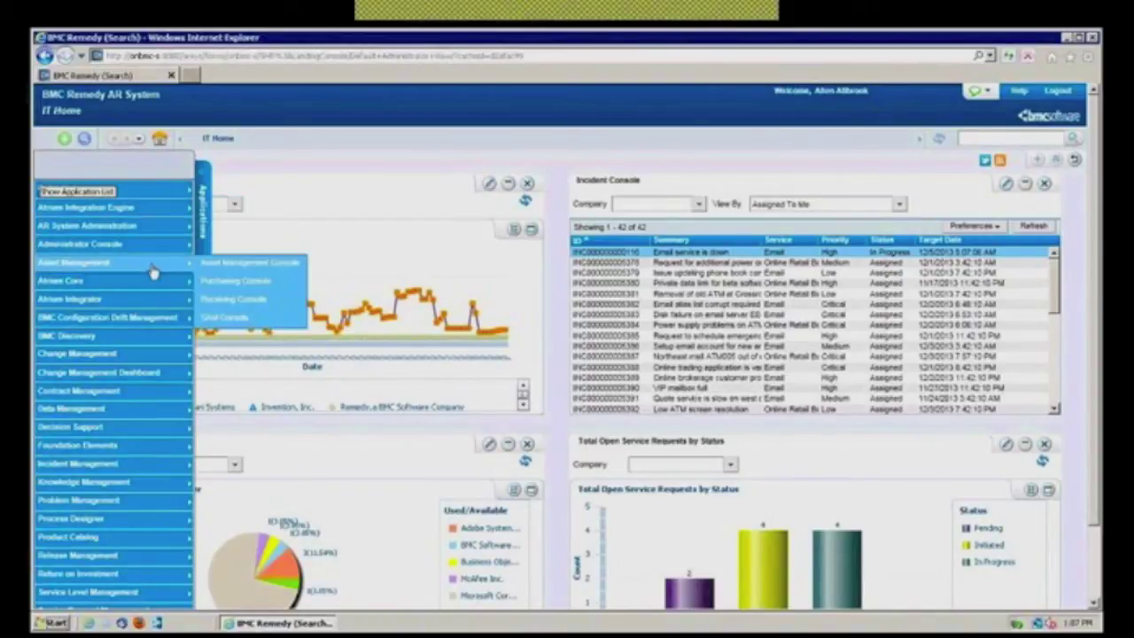
pyautogui.click(224, 283)
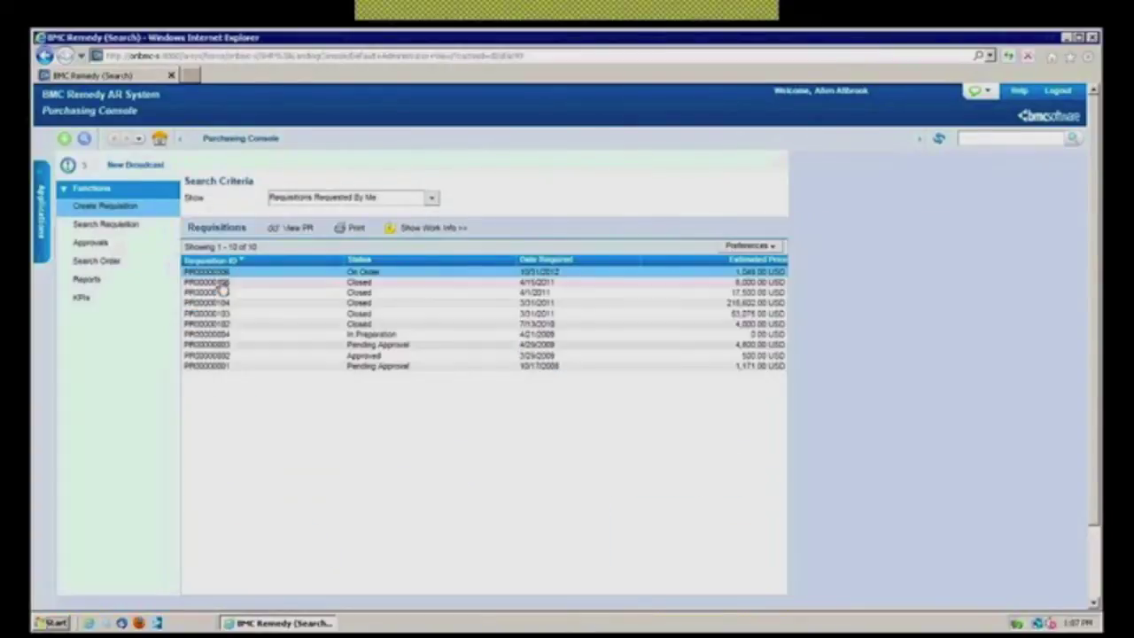
pyautogui.moveTo(261, 347)
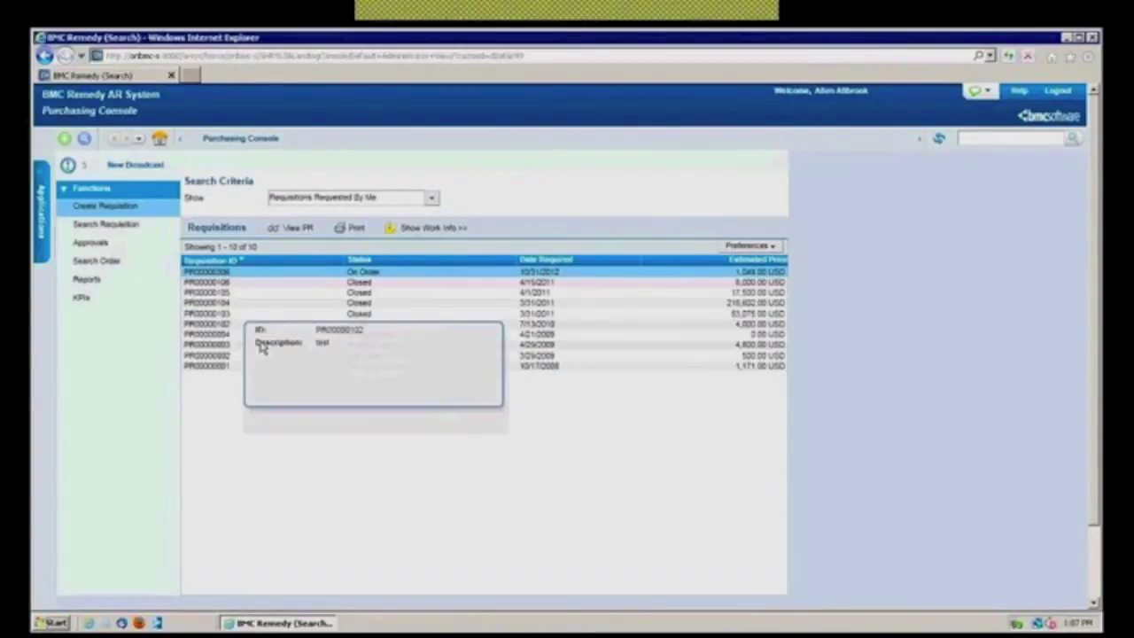
pyautogui.doubleClick(210, 275)
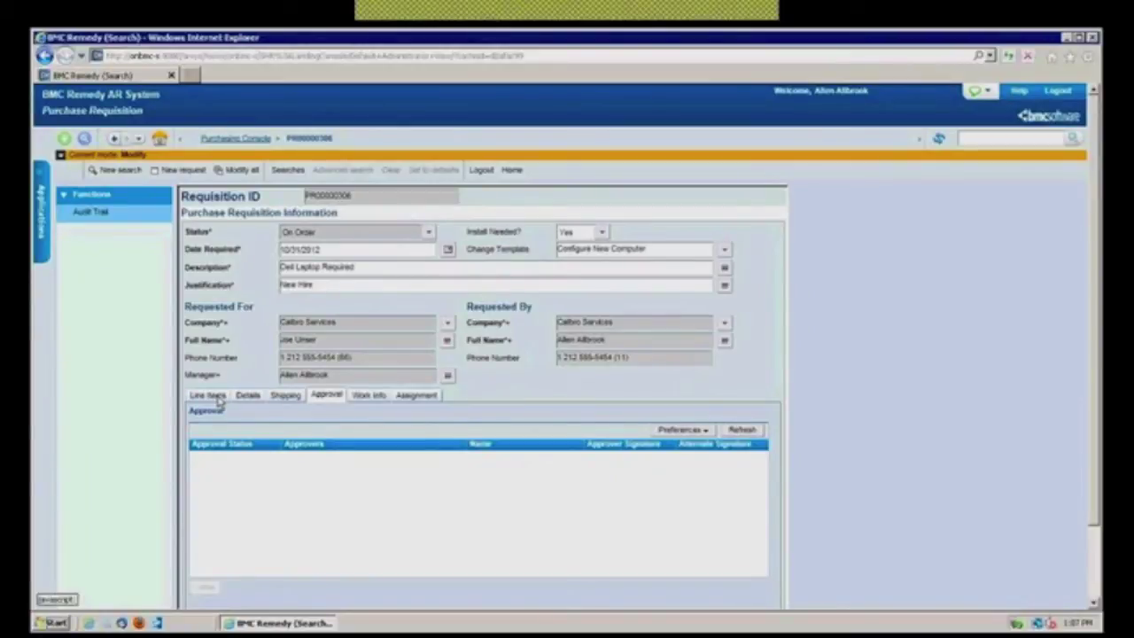
# - Review the requisition's line items, approval record and shipping addresses
pyautogui.click(209, 395)
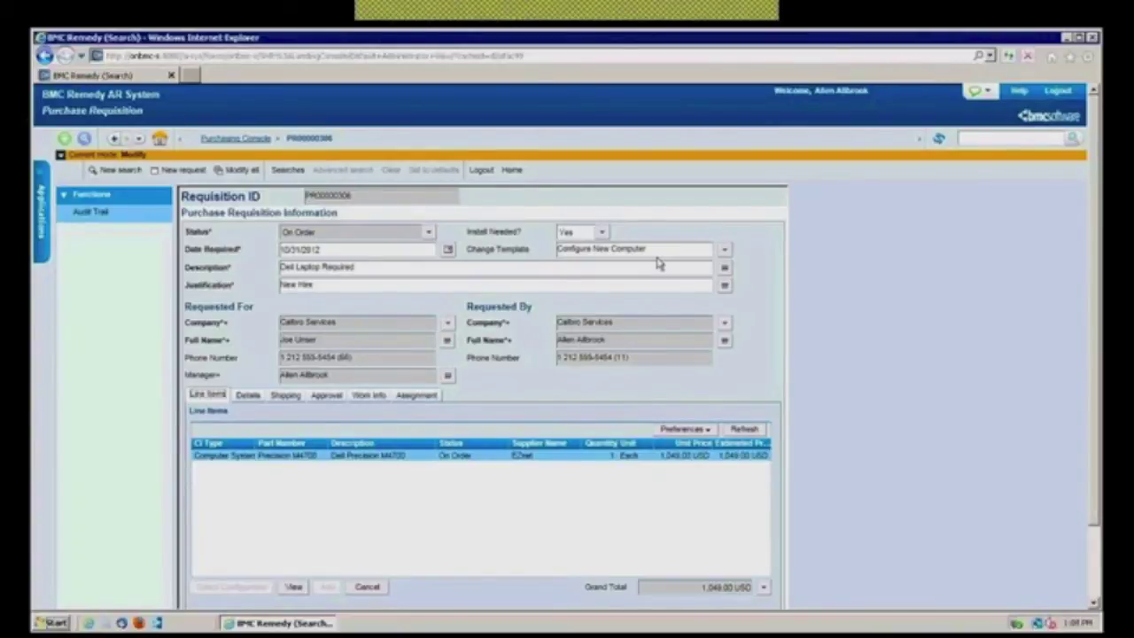
pyautogui.click(328, 395)
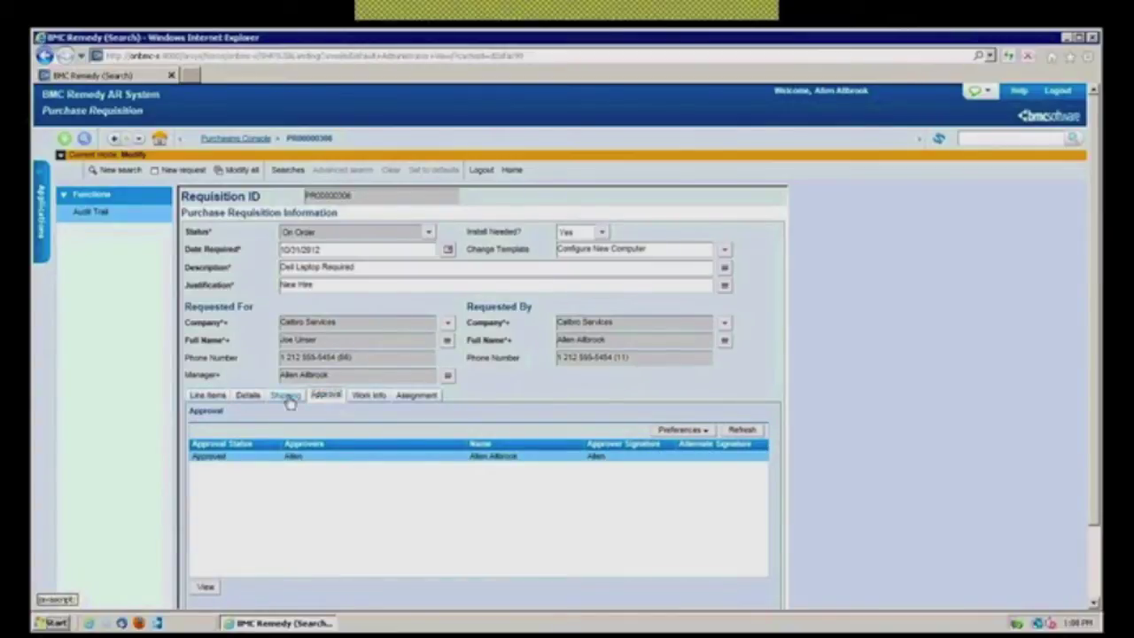
pyautogui.click(286, 396)
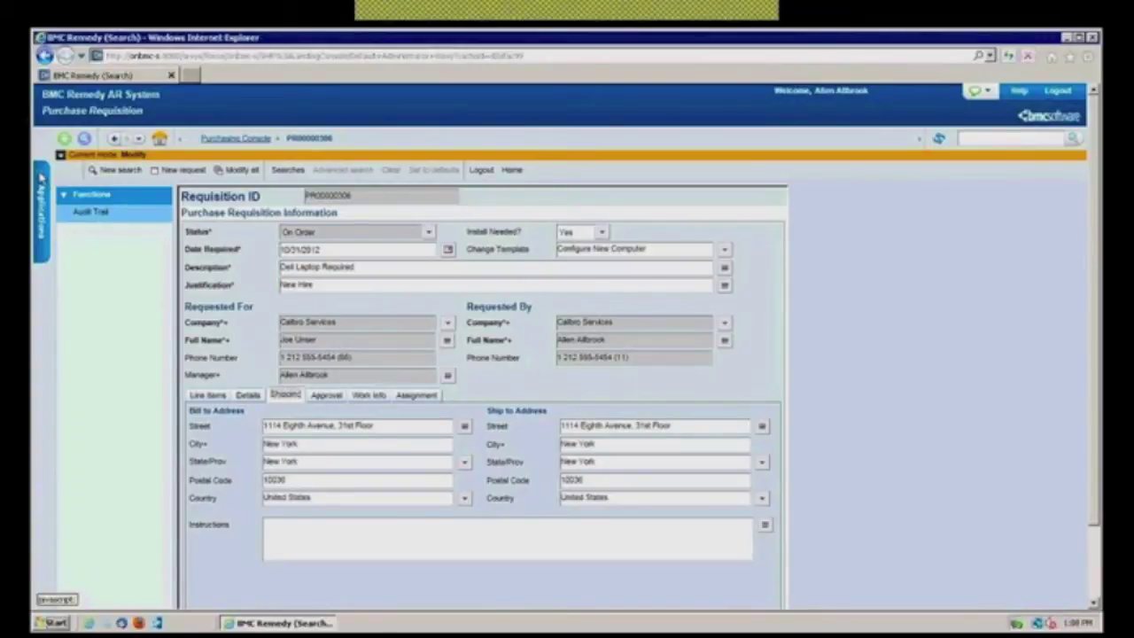
# - Go to the Receiving Console, view the Precision M4700 line item's receiving details and close them
pyautogui.click(41, 215)
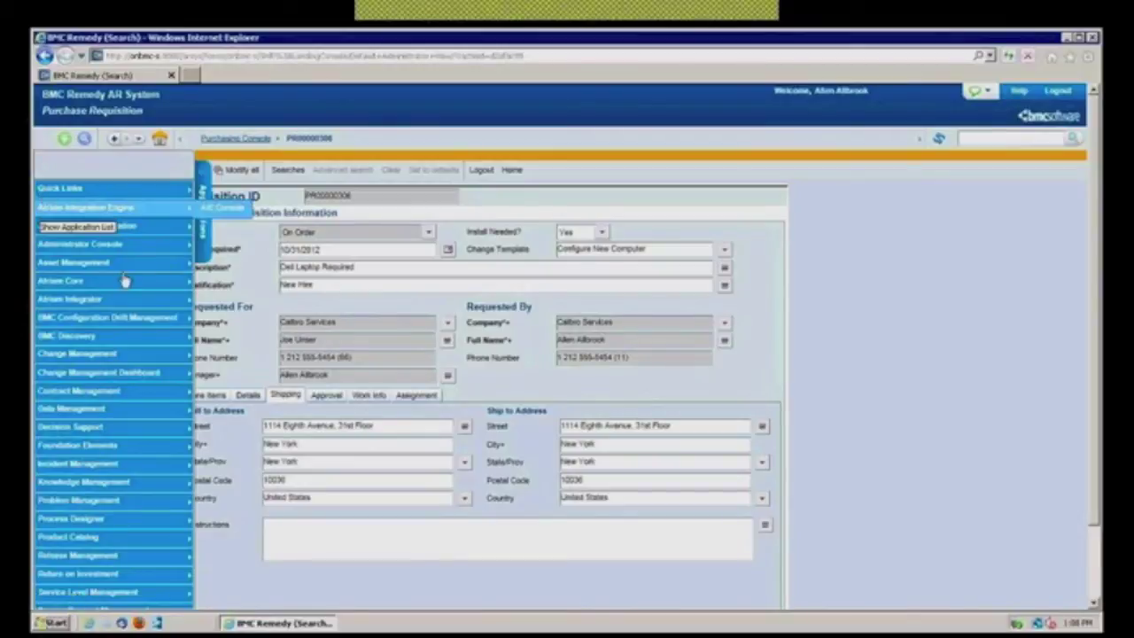
pyautogui.moveTo(181, 267)
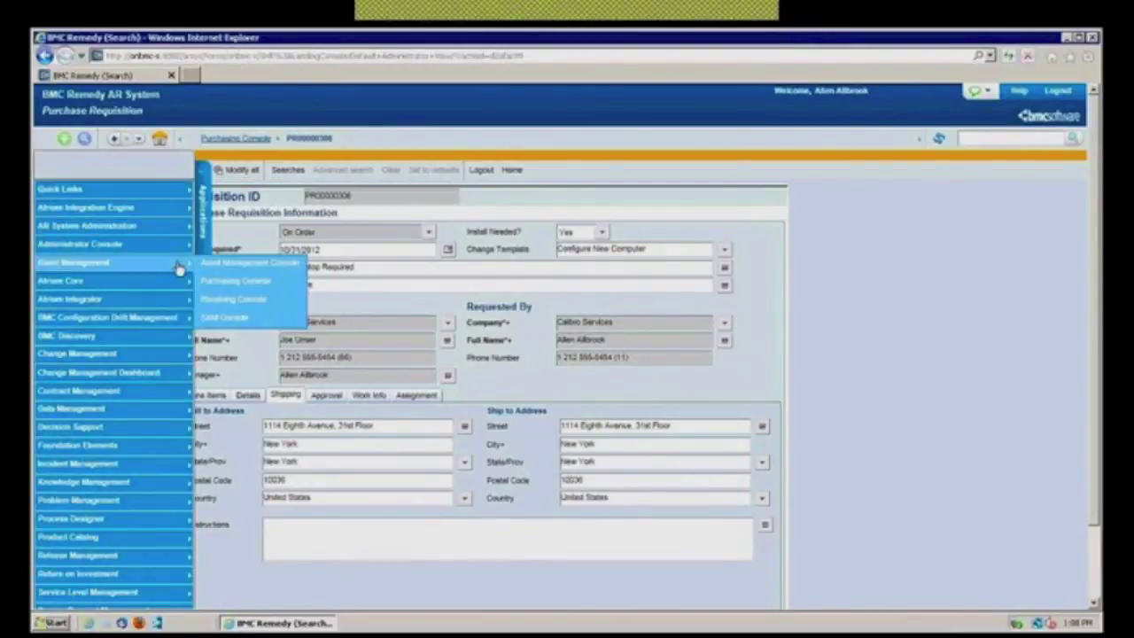
pyautogui.click(233, 300)
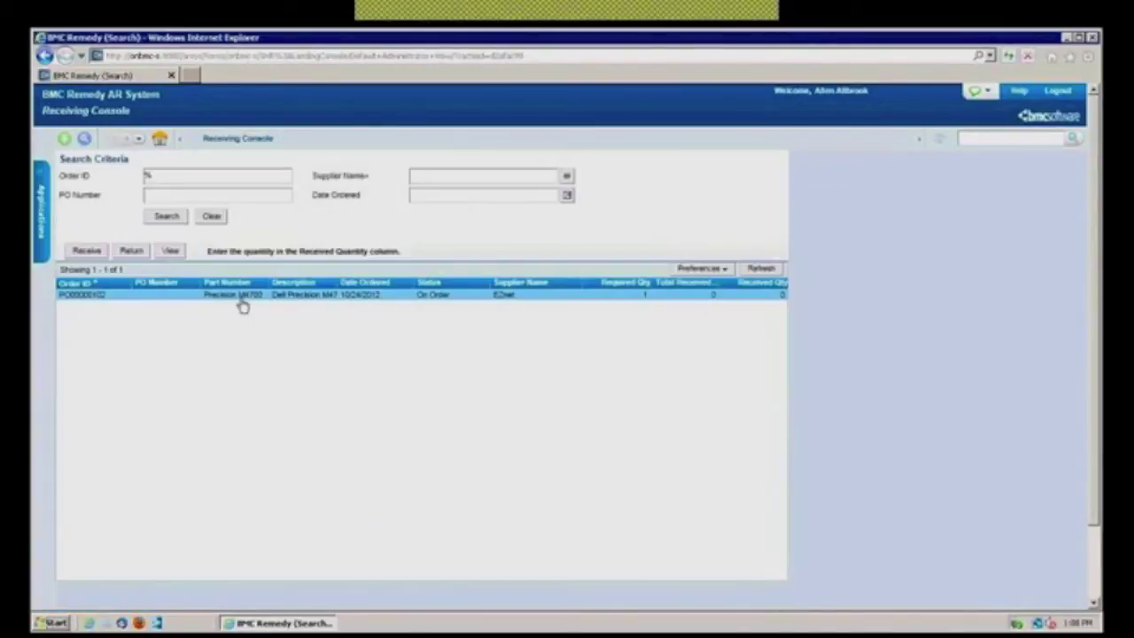
pyautogui.click(135, 300)
pyautogui.doubleClick(132, 299)
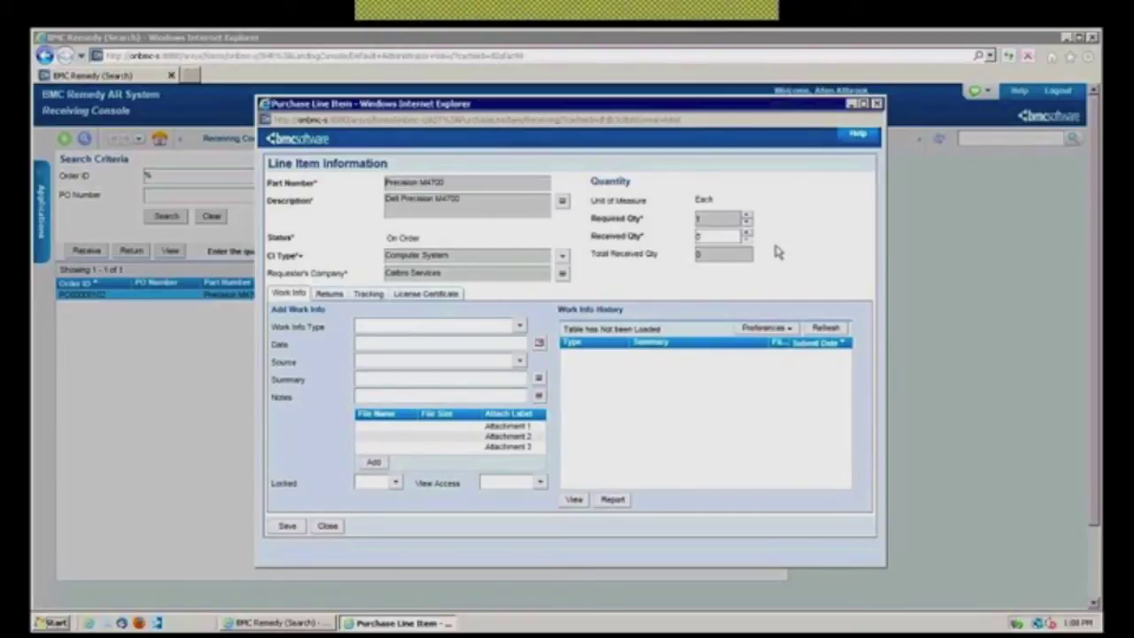
pyautogui.click(328, 528)
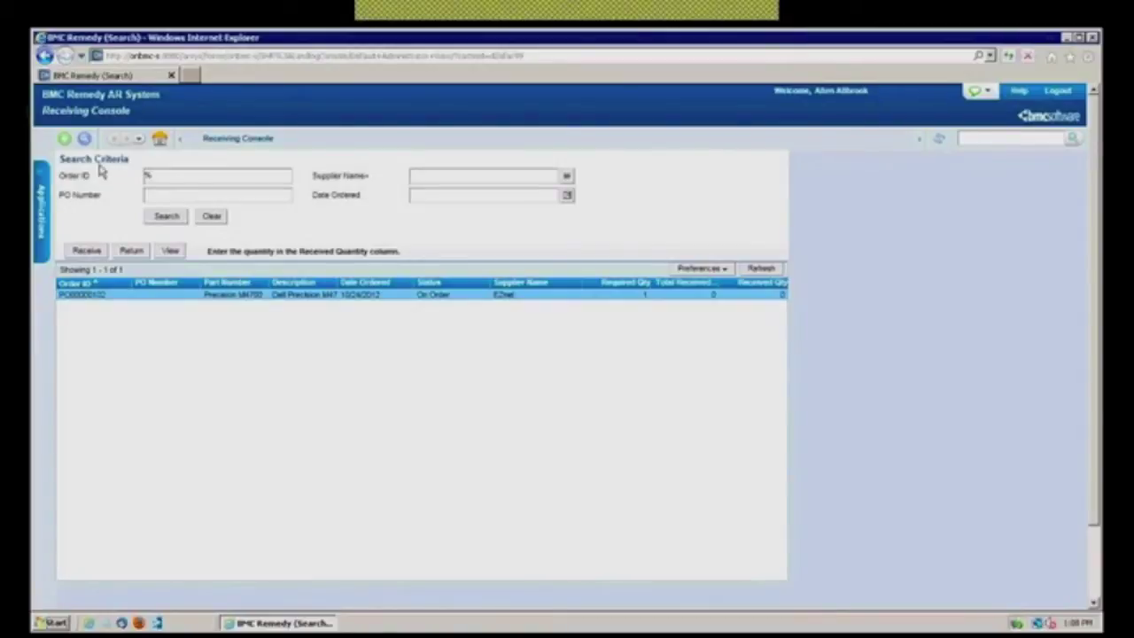
# - Open the Asset Management Console, view the Manage Inventory form and return to the console
pyautogui.click(41, 177)
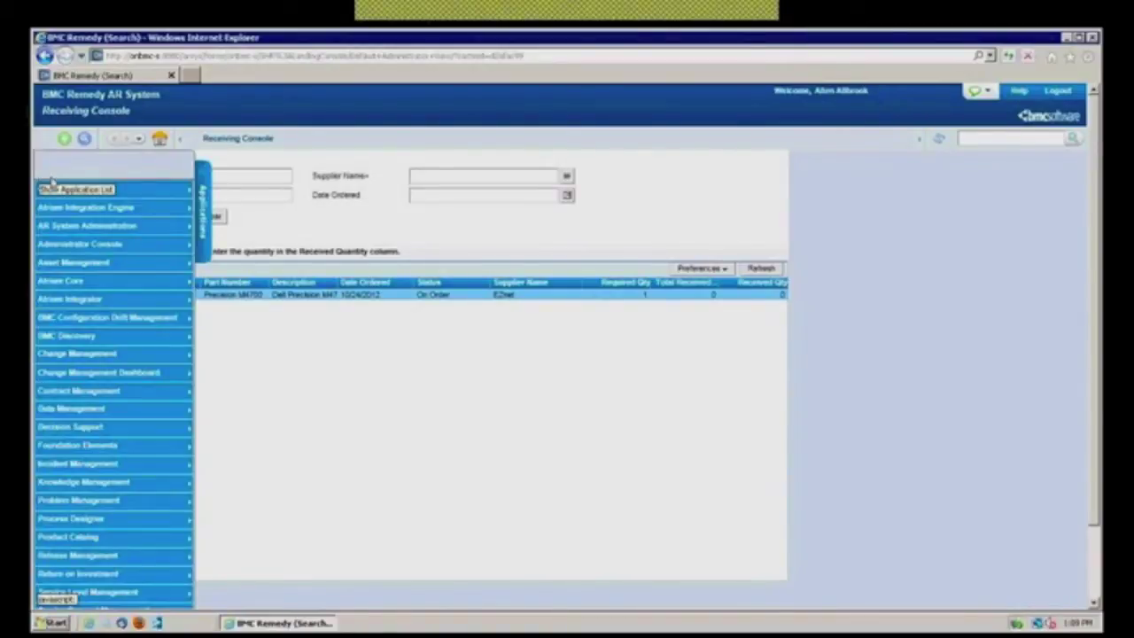
pyautogui.moveTo(159, 268)
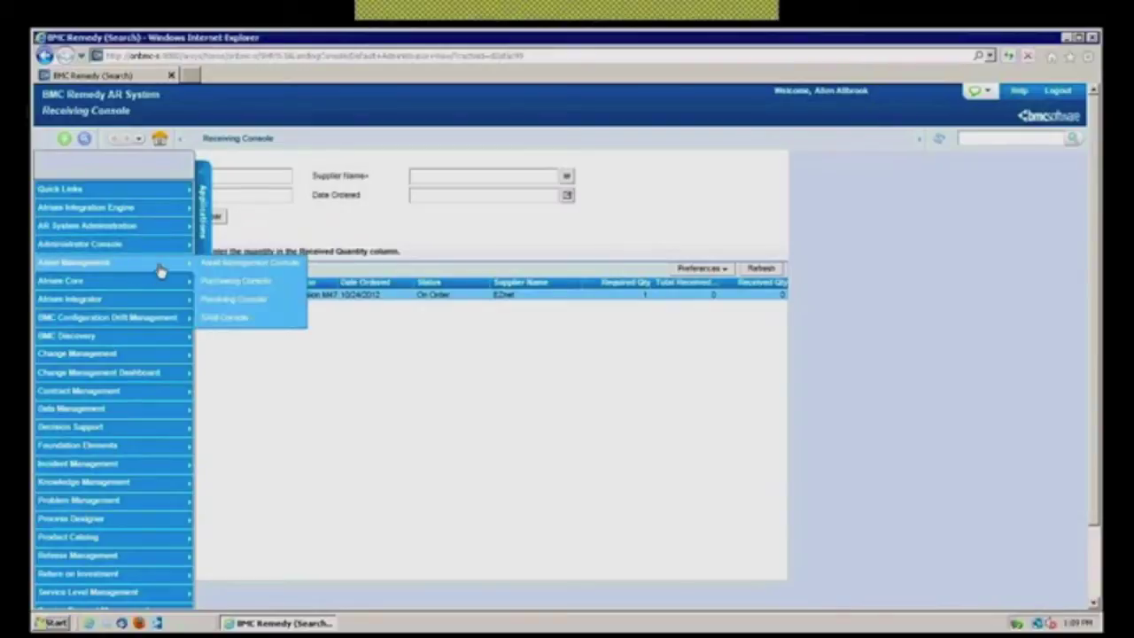
pyautogui.click(237, 264)
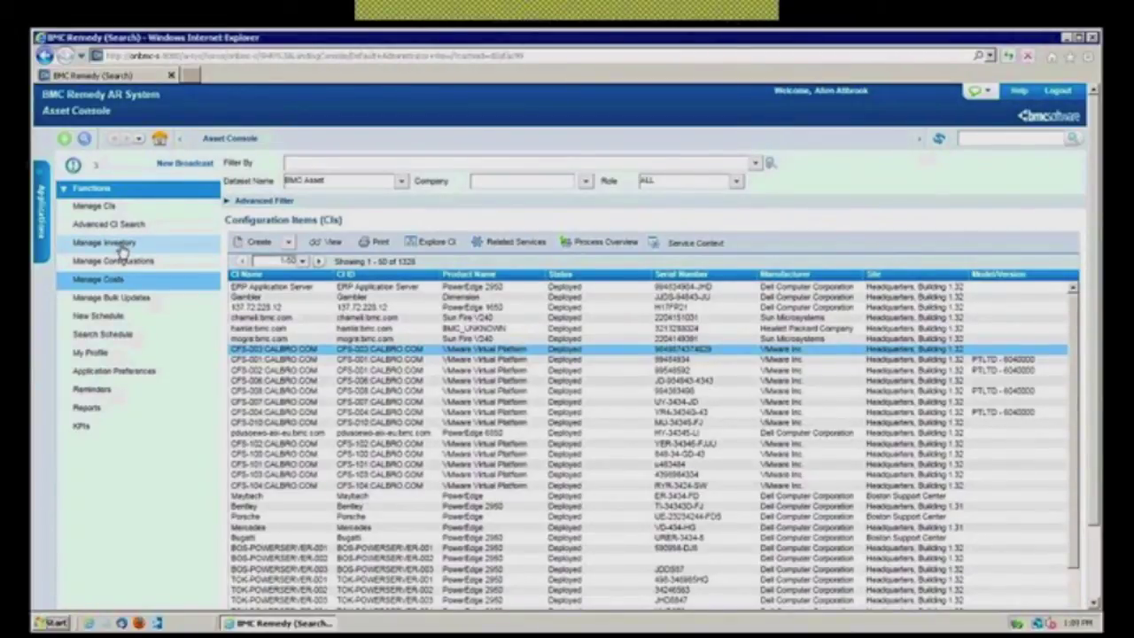
pyautogui.click(123, 244)
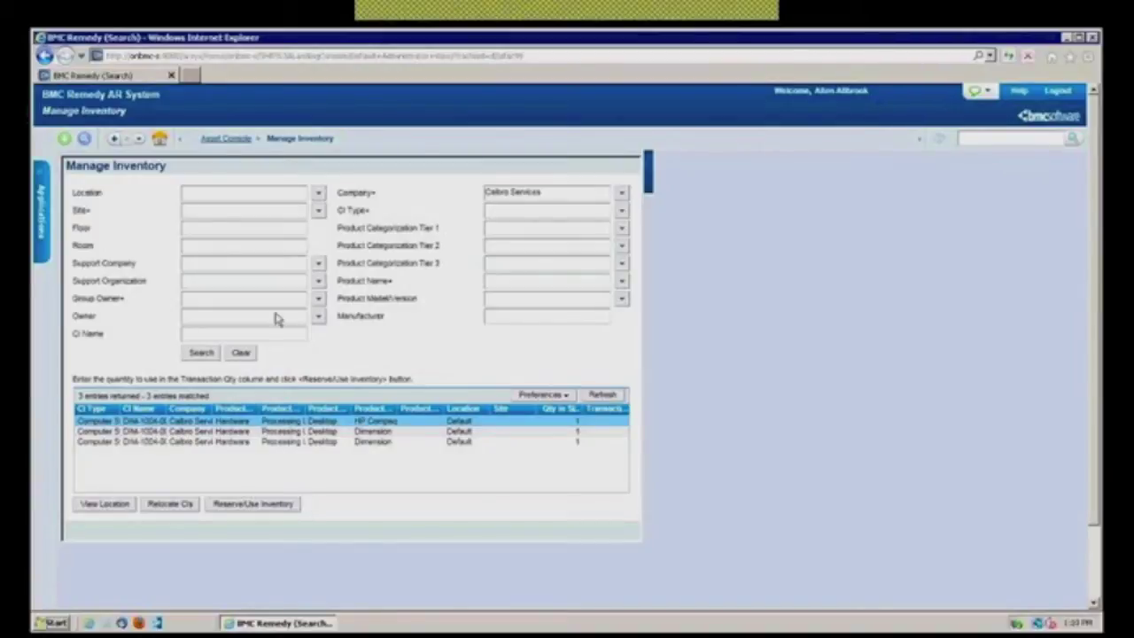
pyautogui.click(226, 139)
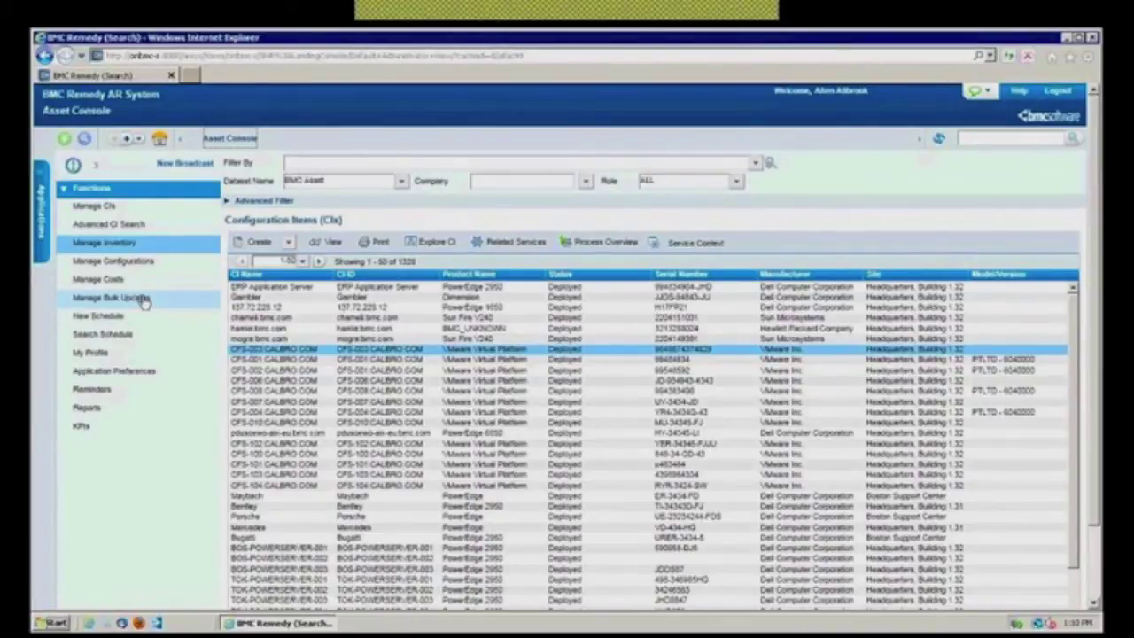
# - Open Manage Bulk Updates, add mogra.bmc.com to the selected CI search results and return to the Asset Console
pyautogui.click(144, 302)
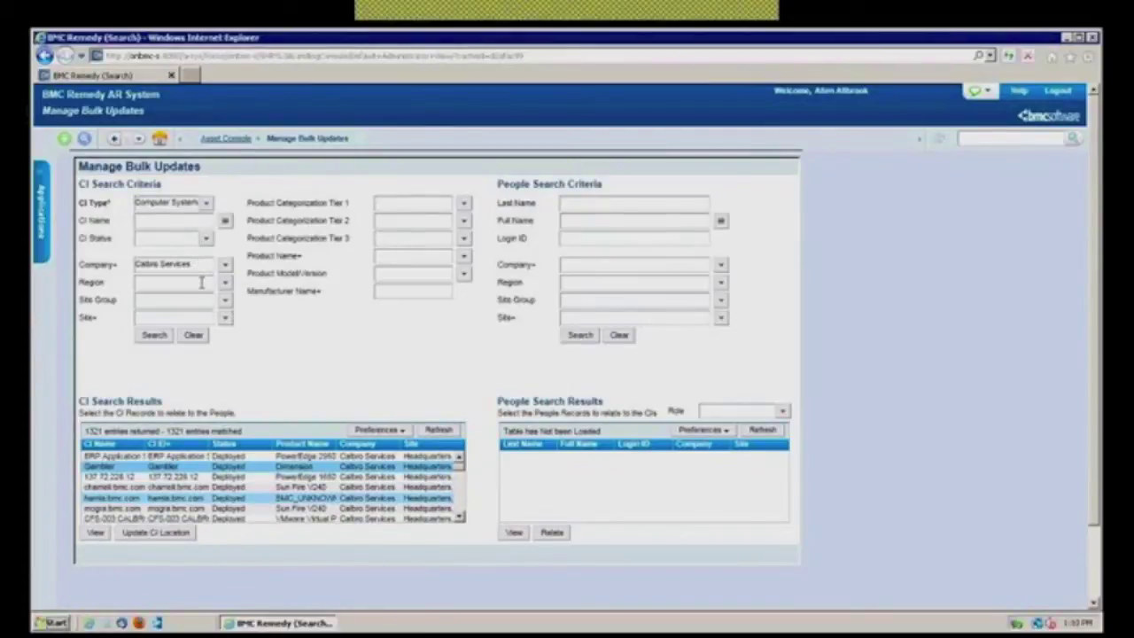
pyautogui.keyDown('ctrl'); pyautogui.click(239, 510); pyautogui.keyUp('ctrl')
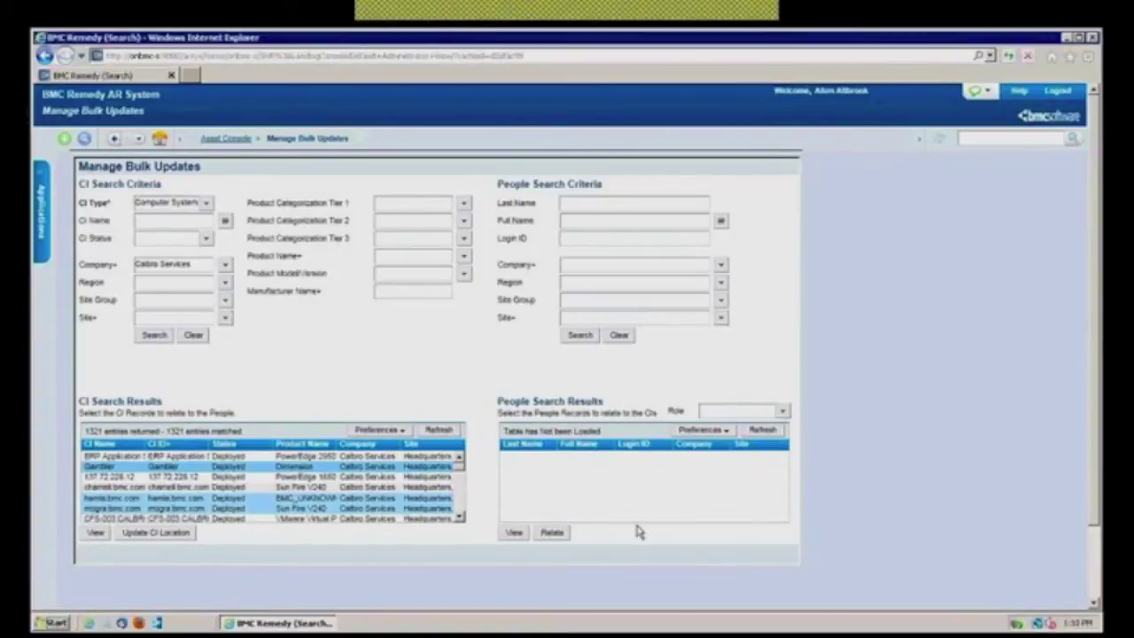
pyautogui.click(227, 140)
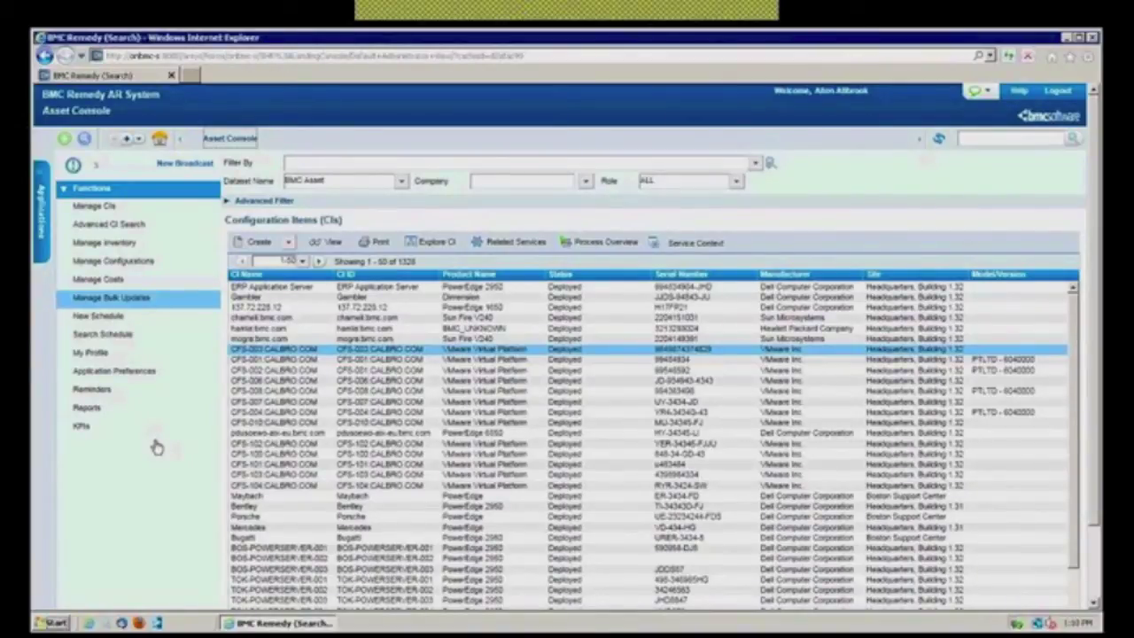
# - Open the schedule search to view the Maybach Reboot schedule's available schedule types, and return to the Asset Console
pyautogui.click(121, 336)
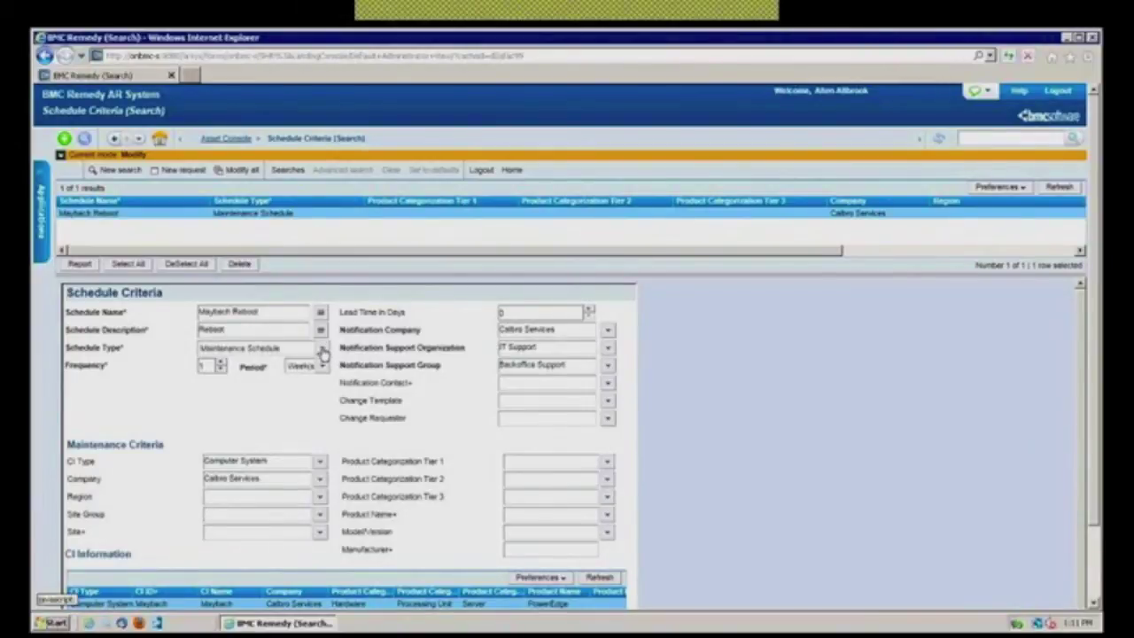
pyautogui.click(322, 349)
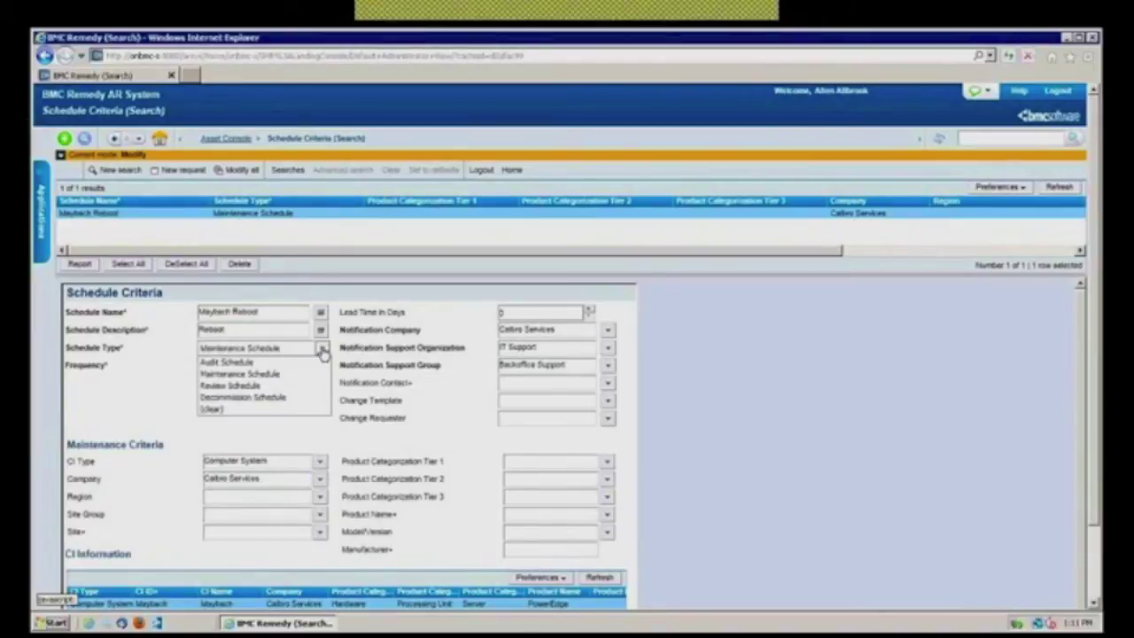
pyautogui.click(237, 144)
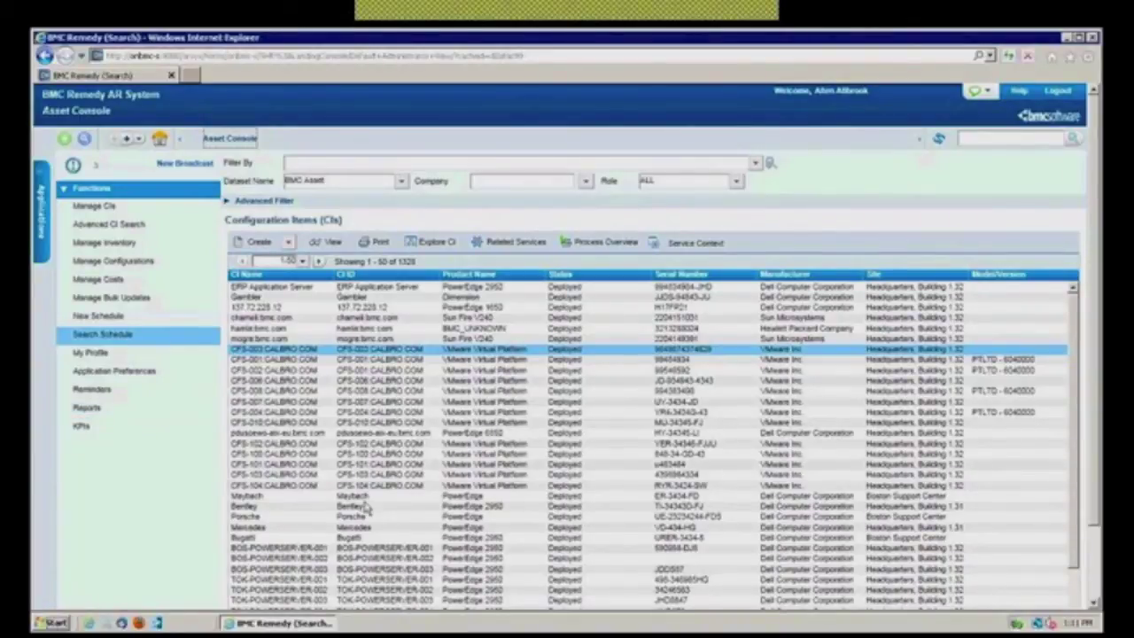
# - Open the Maybach configuration item and examine its general information and the available Status options
pyautogui.moveTo(257, 505)
pyautogui.click(254, 498)
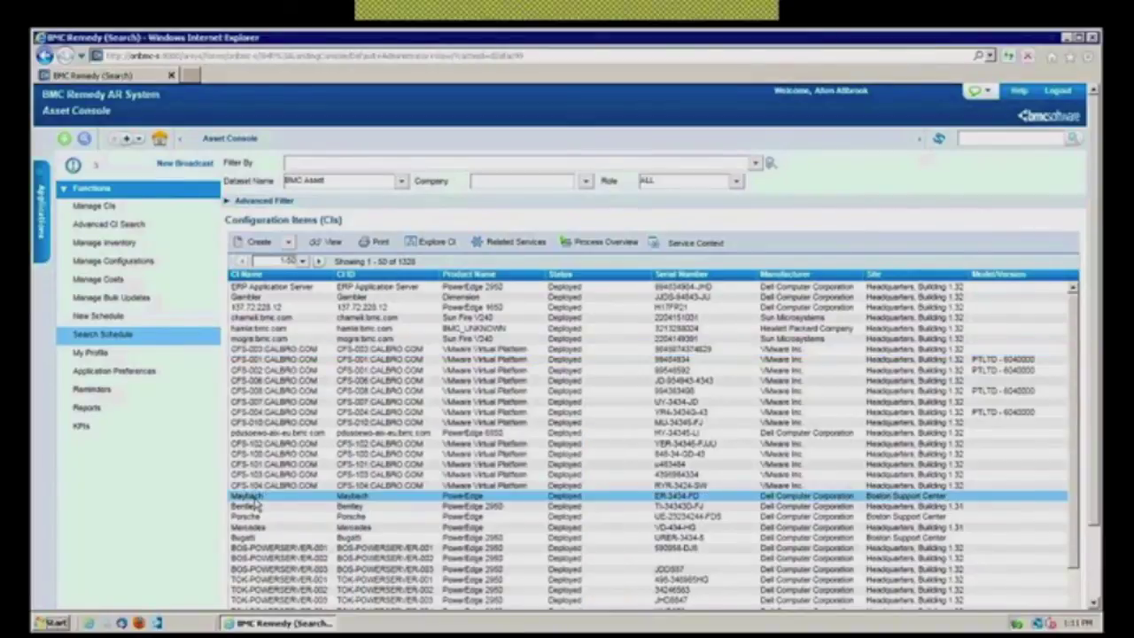
pyautogui.click(331, 243)
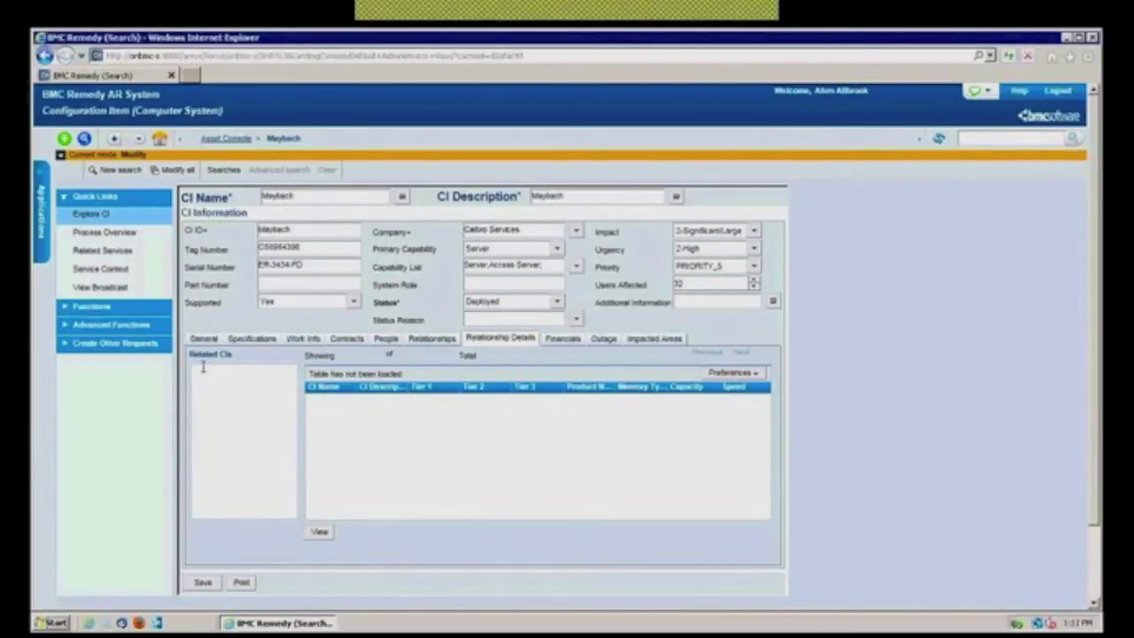
pyautogui.click(203, 339)
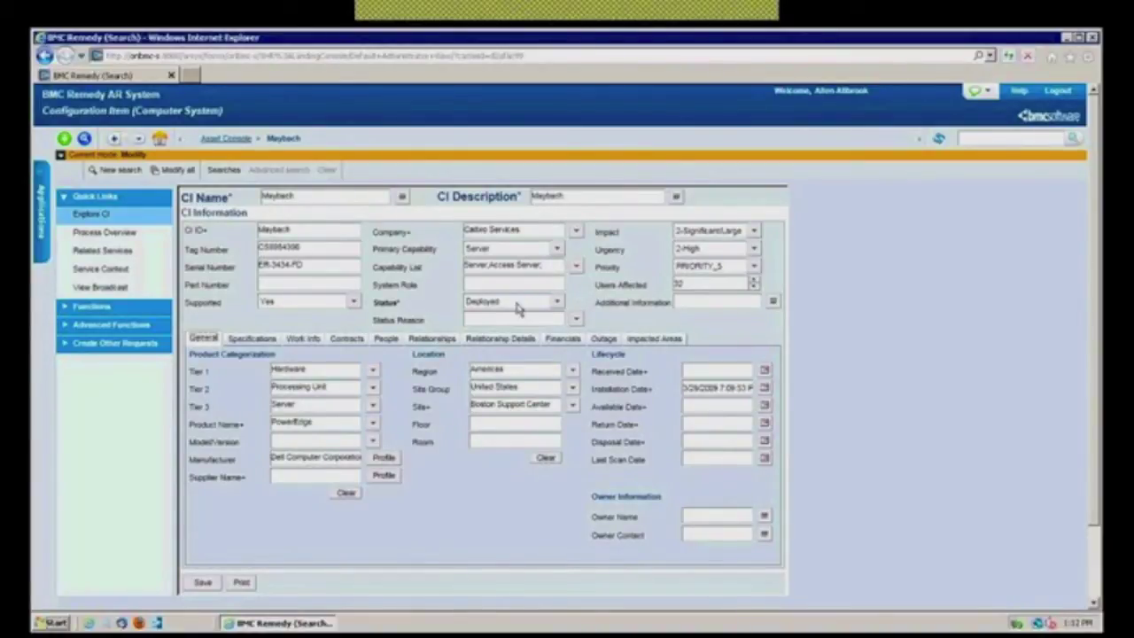
pyautogui.click(557, 304)
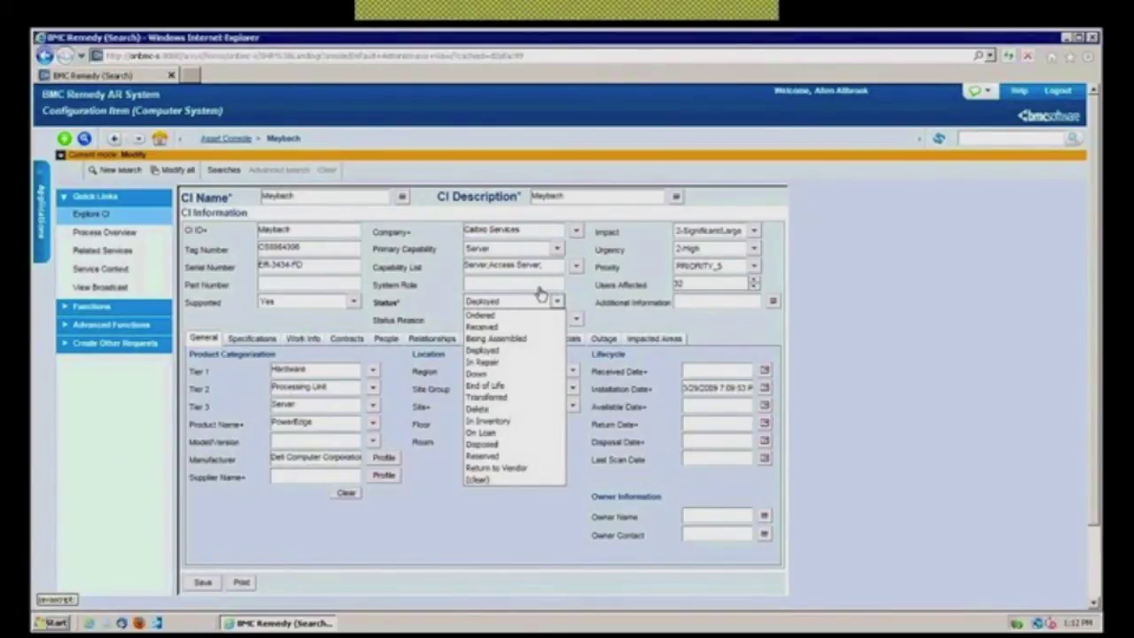
pyautogui.click(556, 304)
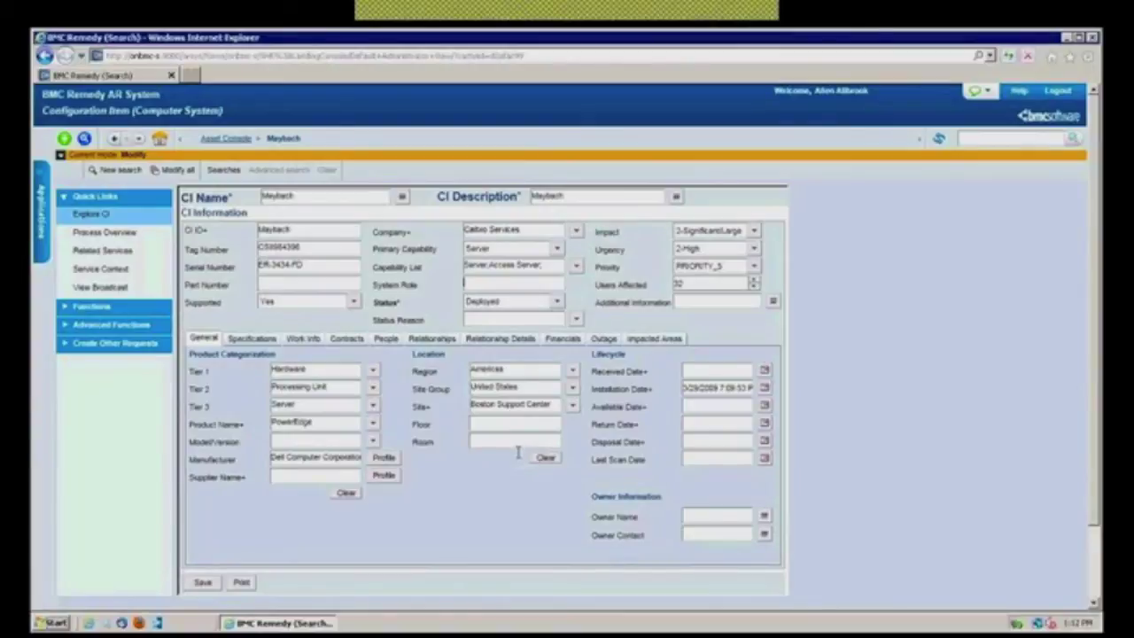
# - Review the Maybach CI's specifications, work info history and attached contract
pyautogui.click(262, 344)
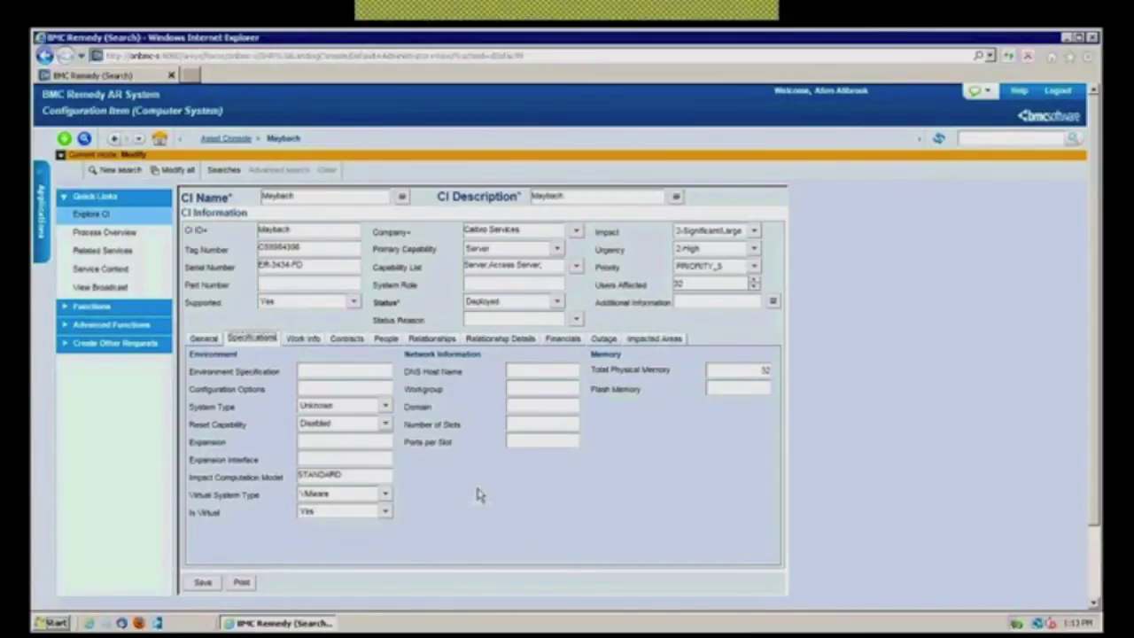
pyautogui.click(303, 340)
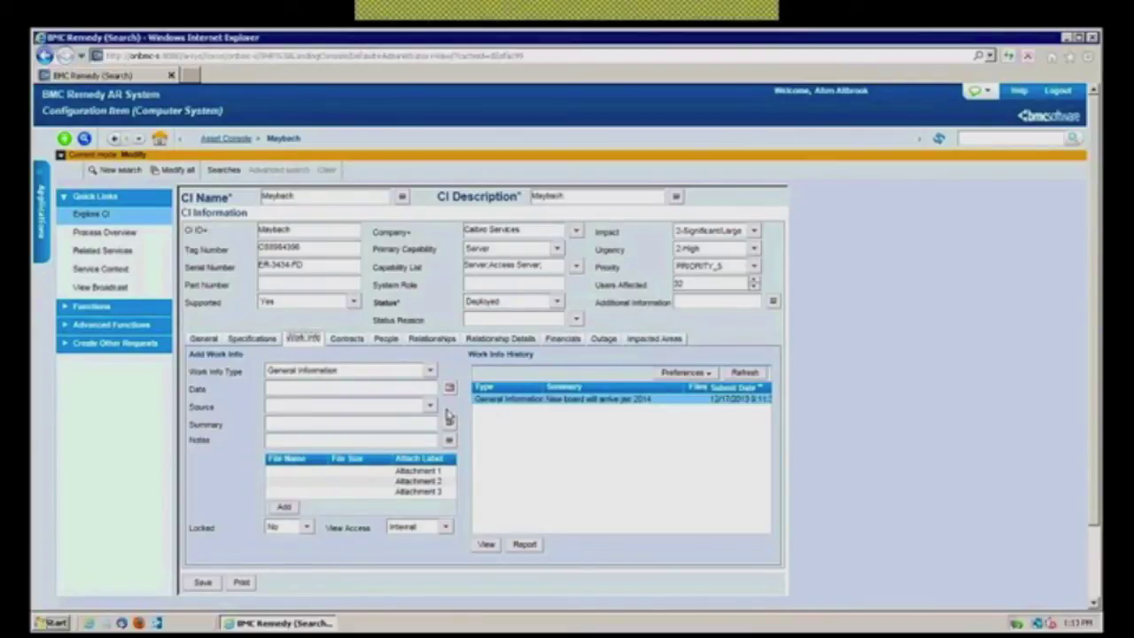
pyautogui.click(346, 339)
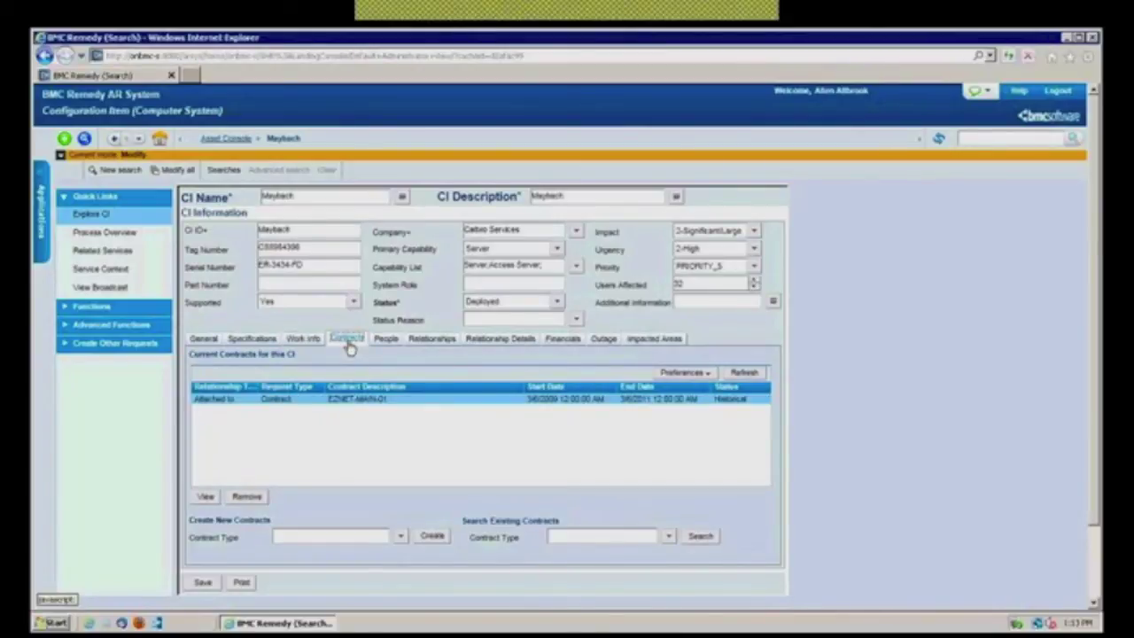
pyautogui.click(276, 408)
# - Examine the Maybach CI's people relationships, highlighting the Owned by person and the Supported by support group
pyautogui.click(388, 342)
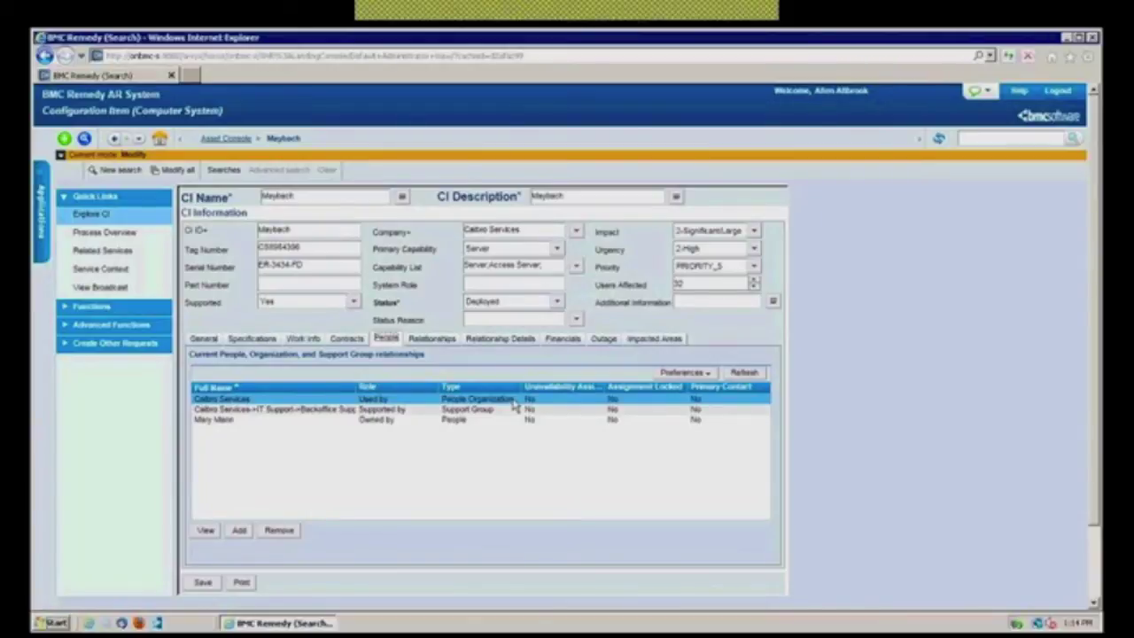
pyautogui.click(367, 421)
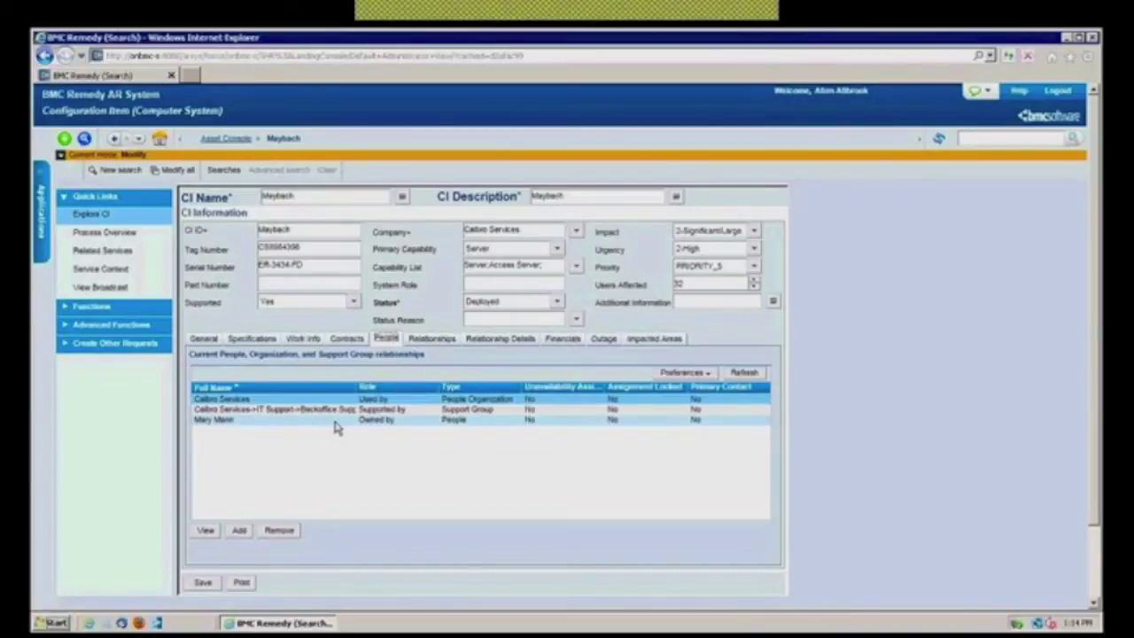
pyautogui.click(330, 413)
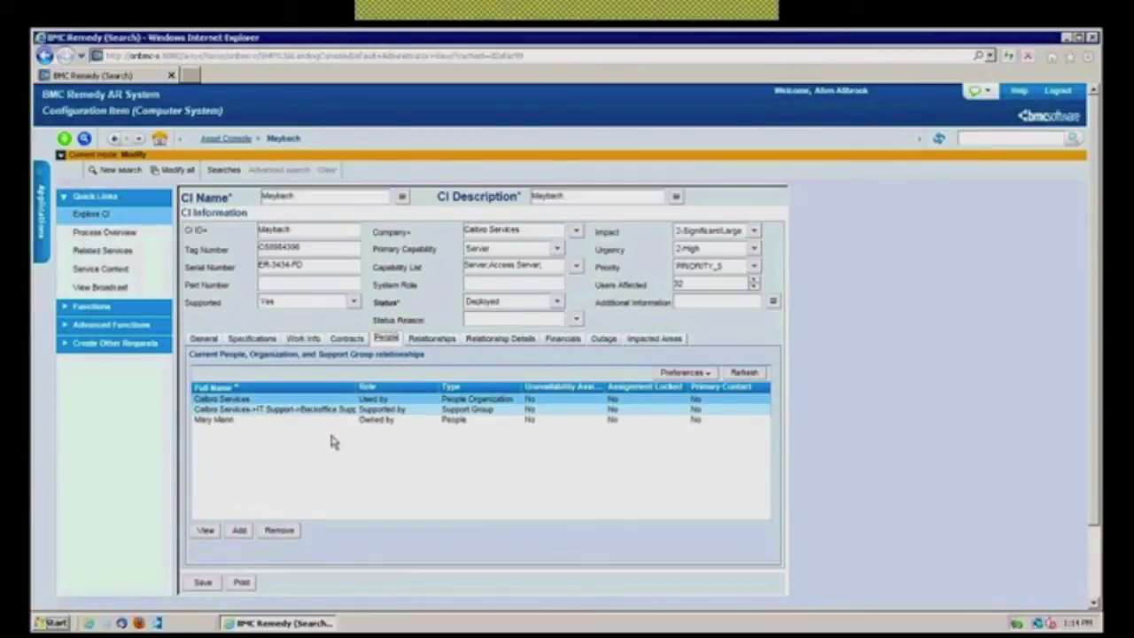
# - Review the Maybach CI's relationships, showing Related Incidents and Related Change Requests, and check its relationship details
pyautogui.click(247, 422)
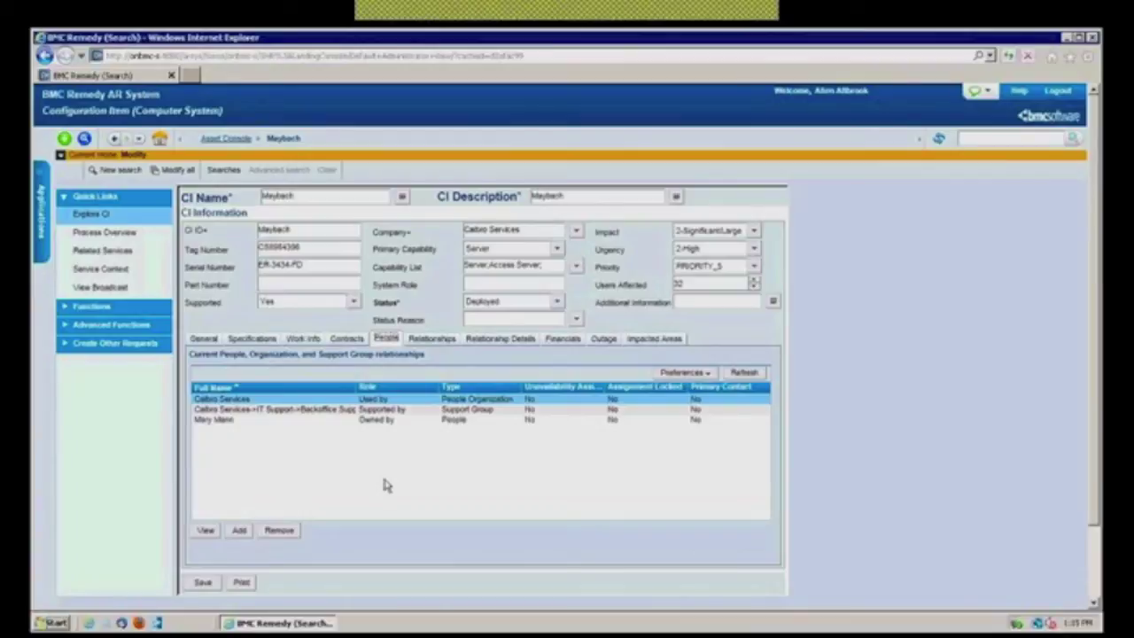
pyautogui.click(431, 340)
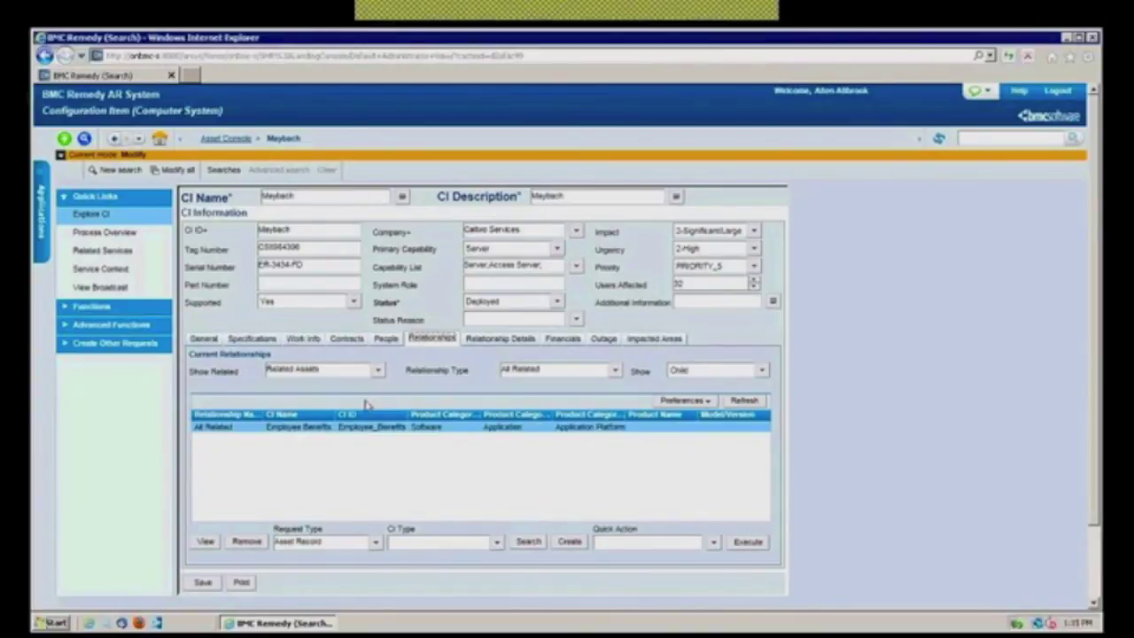
pyautogui.click(378, 370)
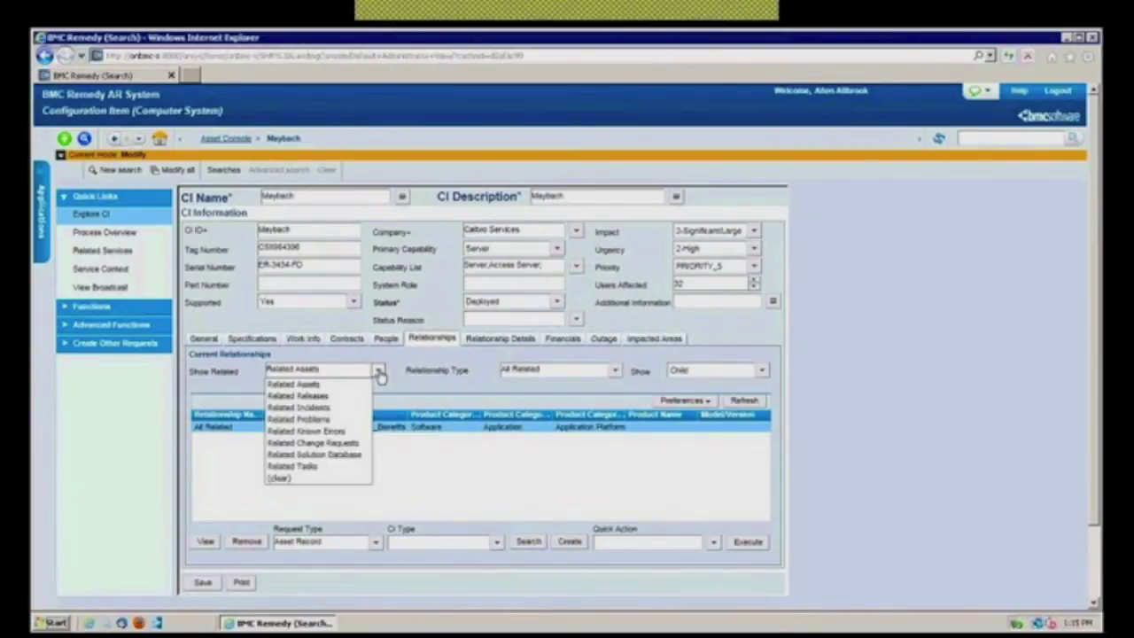
pyautogui.click(325, 409)
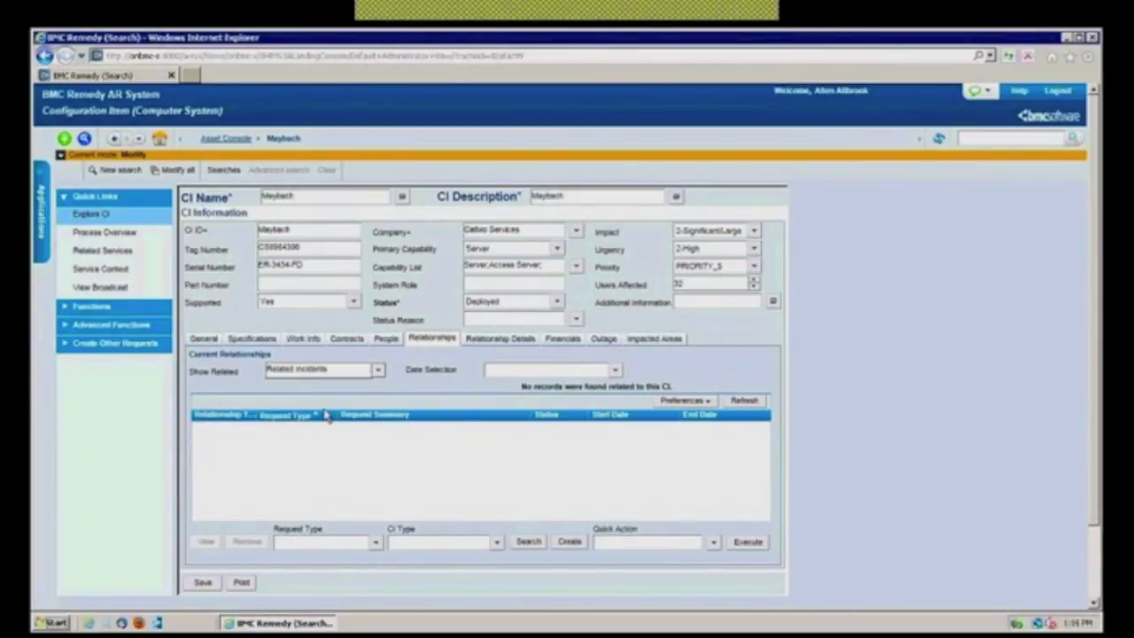
pyautogui.click(378, 370)
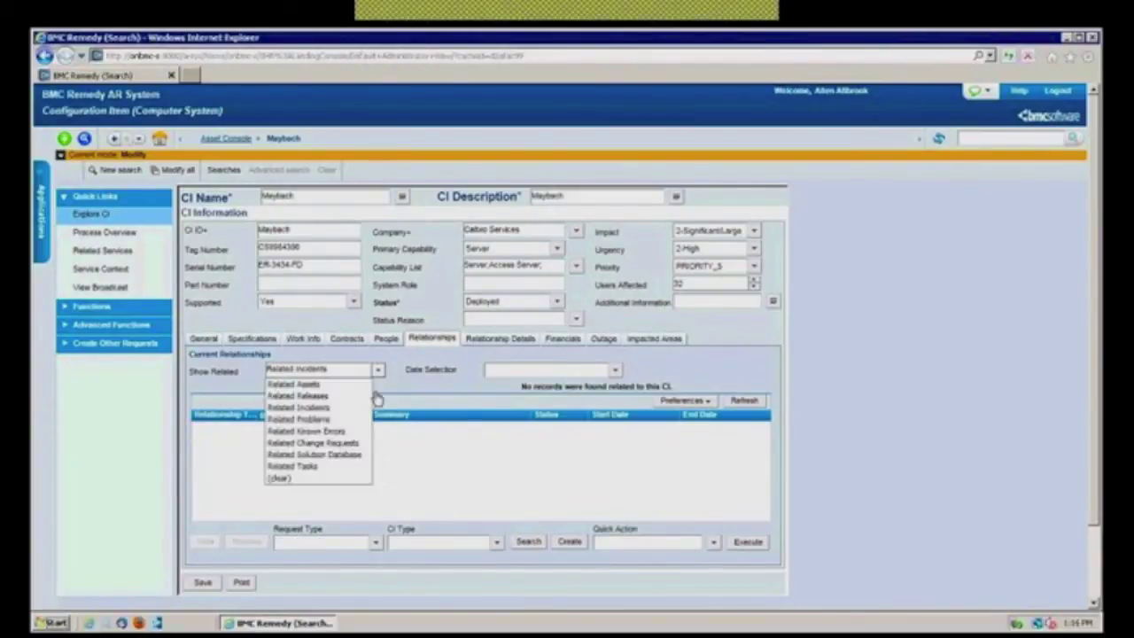
pyautogui.click(343, 442)
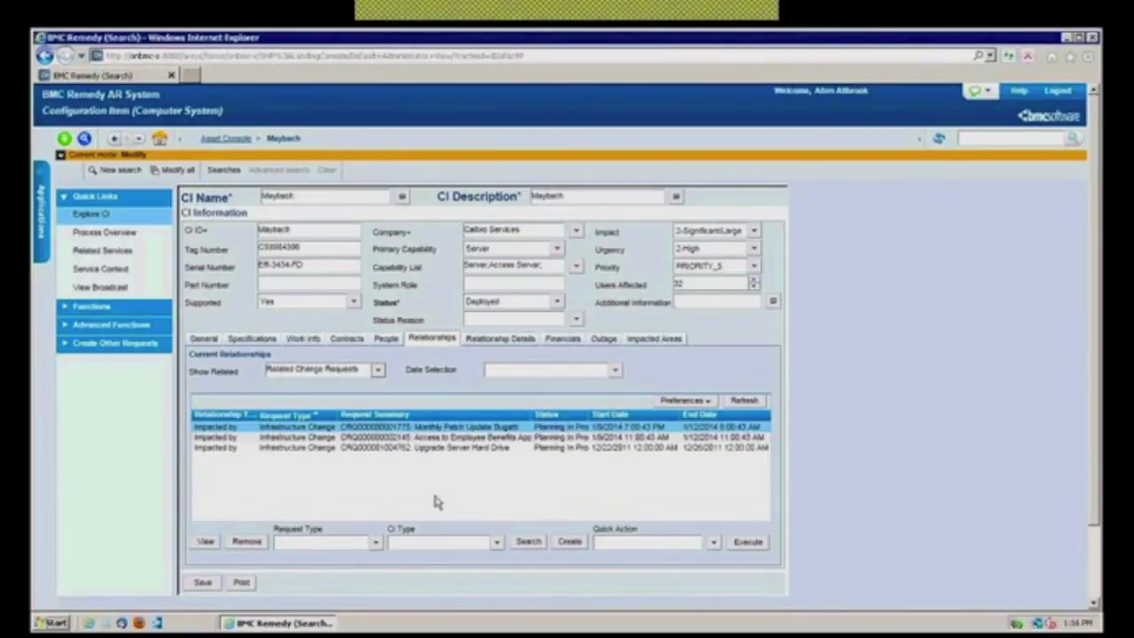
pyautogui.click(454, 427)
pyautogui.click(496, 341)
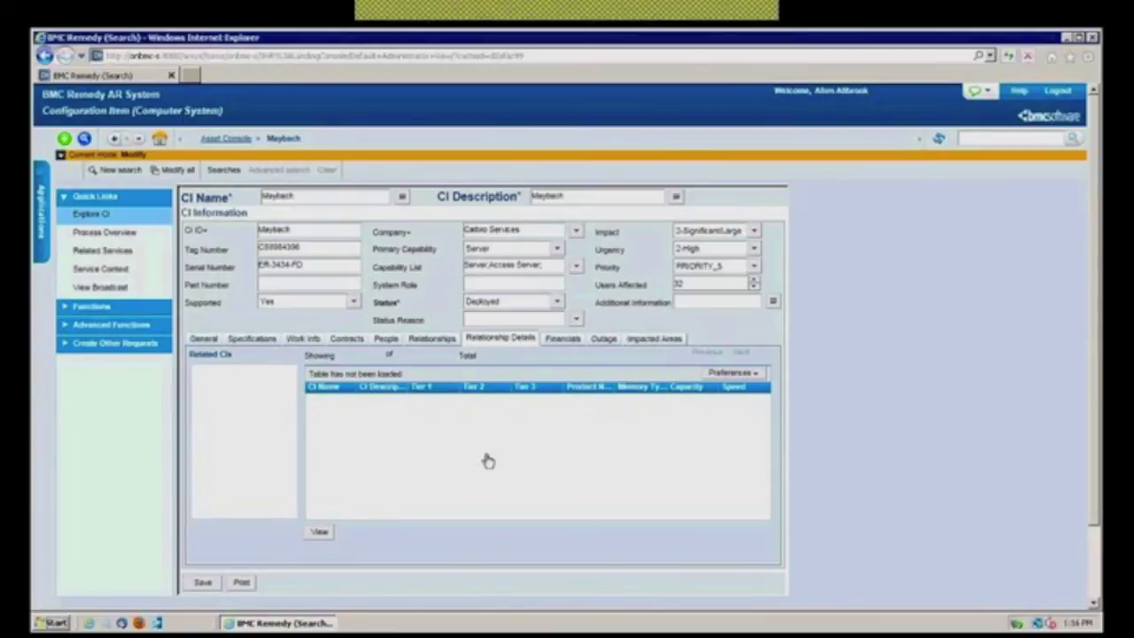
# - Examine the Maybach CI's financials, including the available Cost Type options, and its outage information
pyautogui.click(563, 341)
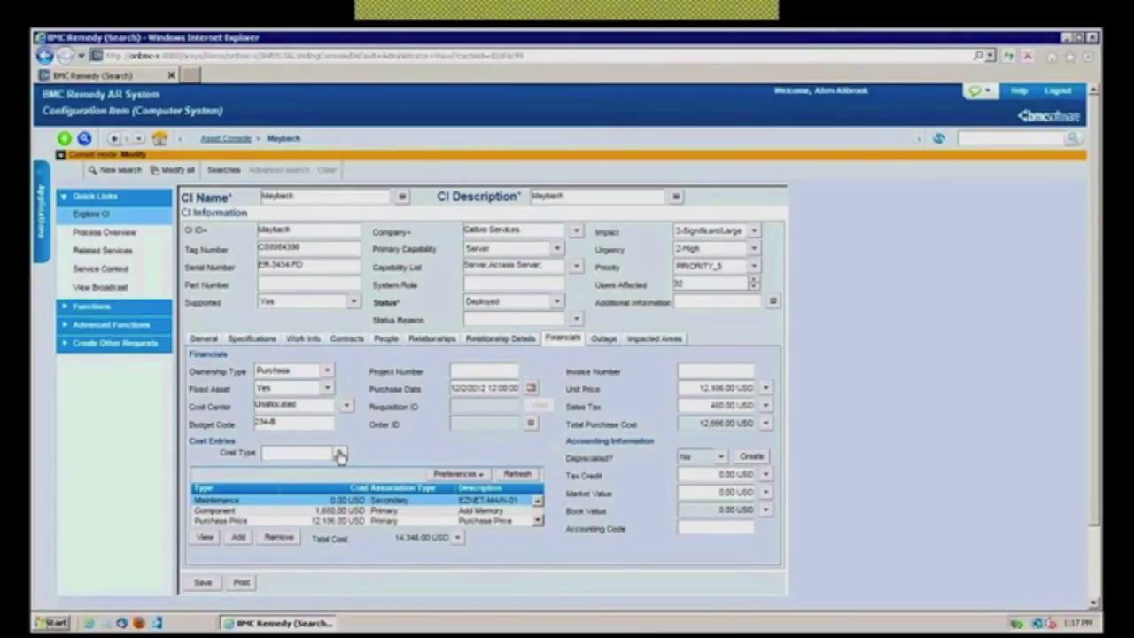
pyautogui.click(339, 454)
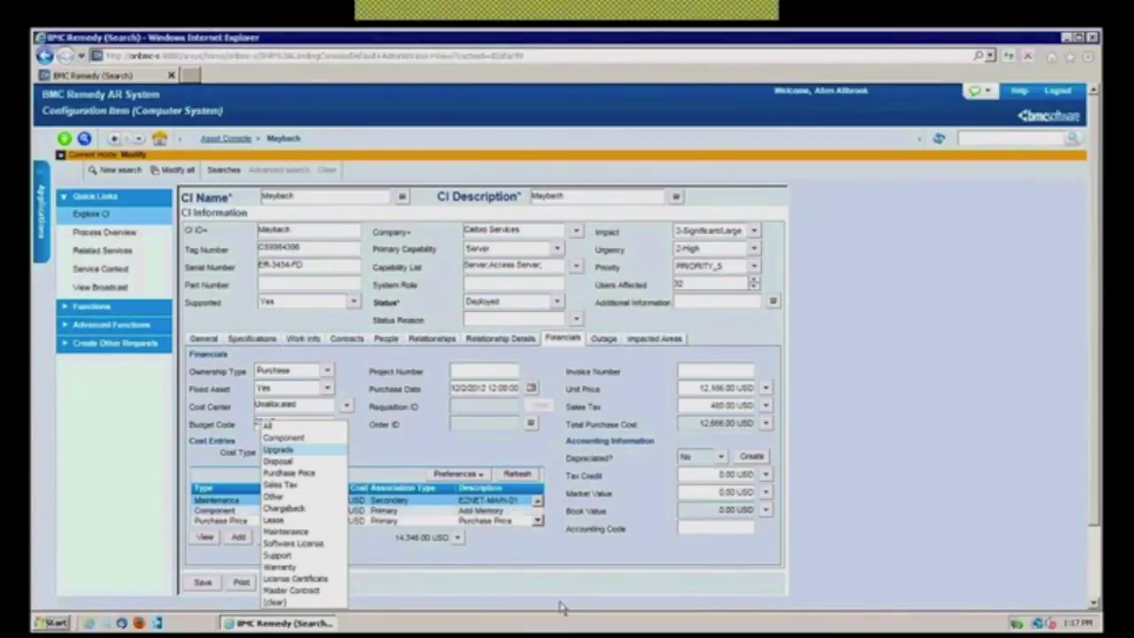
pyautogui.click(531, 573)
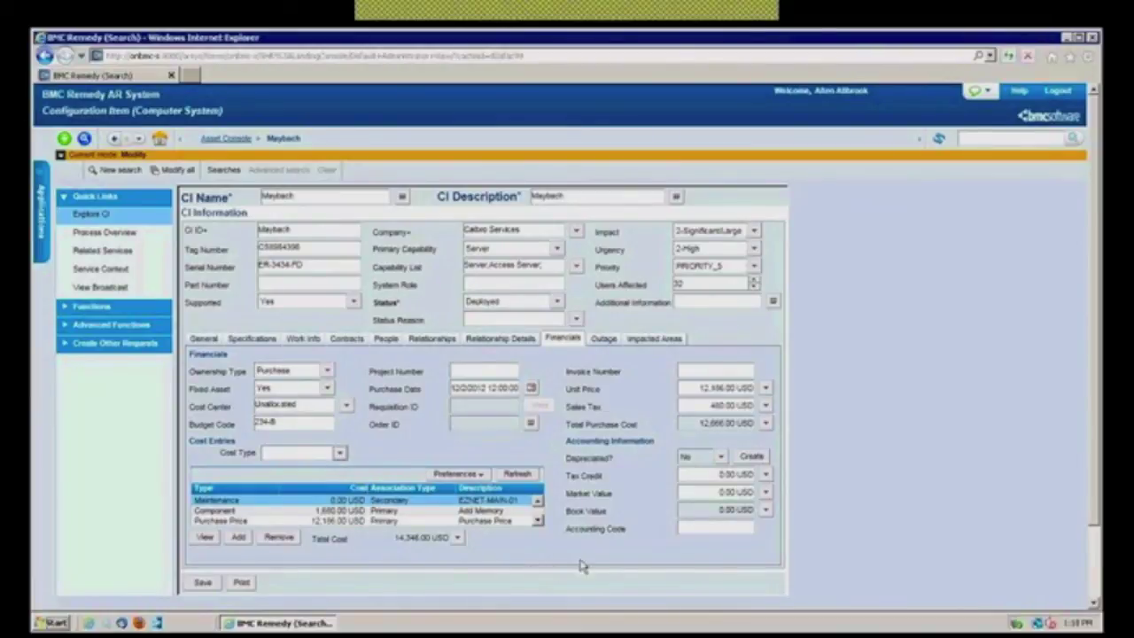
pyautogui.click(604, 341)
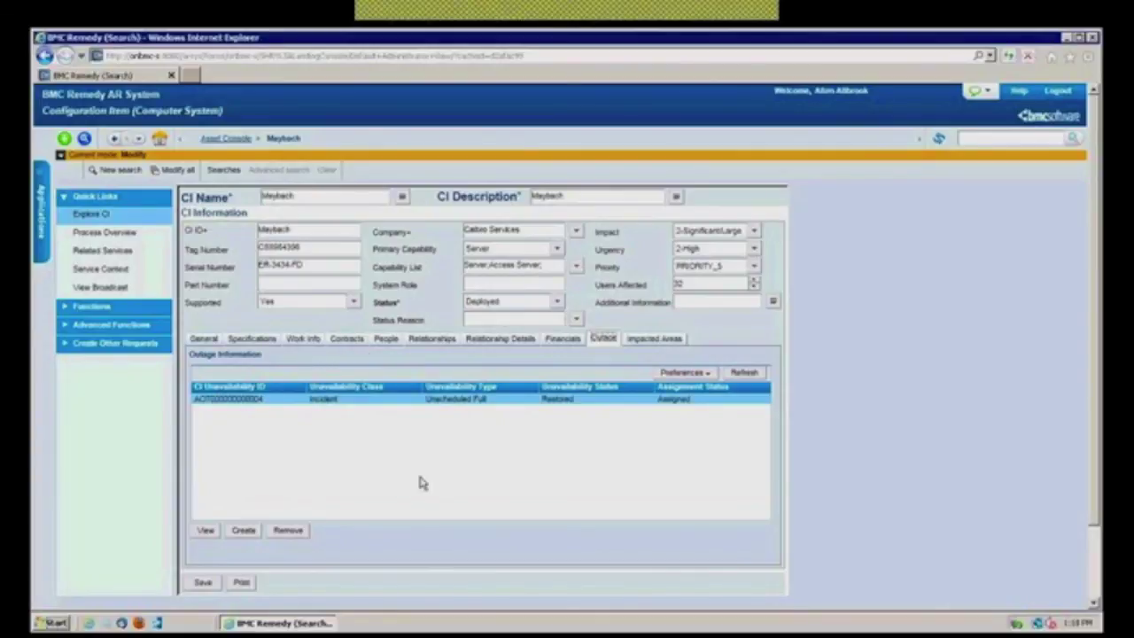
# - Return to the Asset Console and open the CFS-003.CALBRO.COM configuration item
pyautogui.click(234, 142)
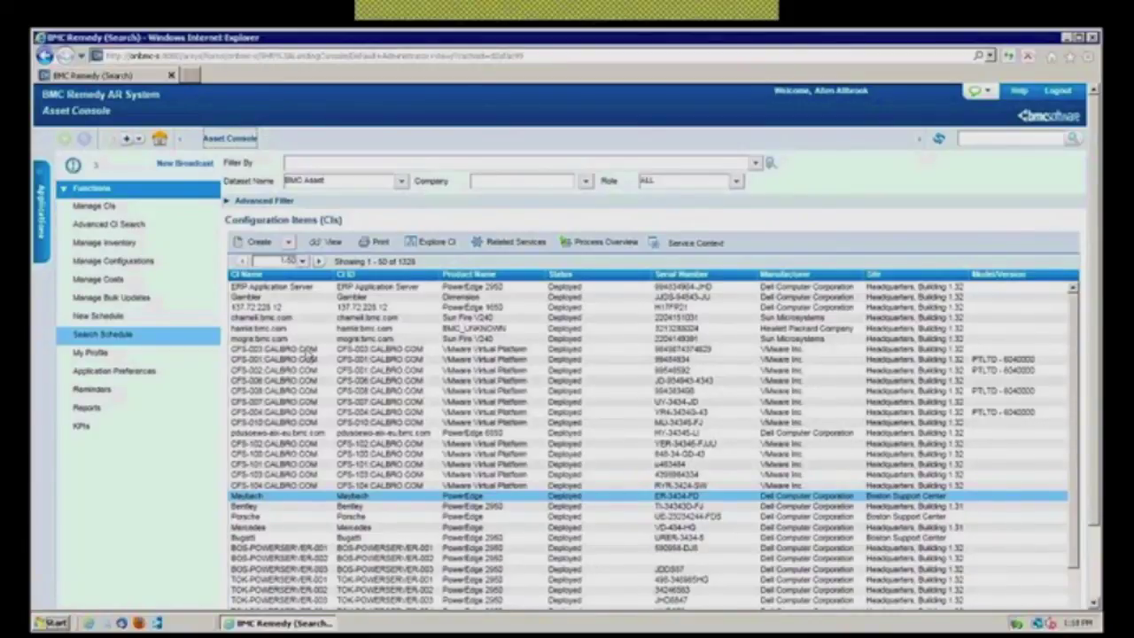
pyautogui.click(310, 351)
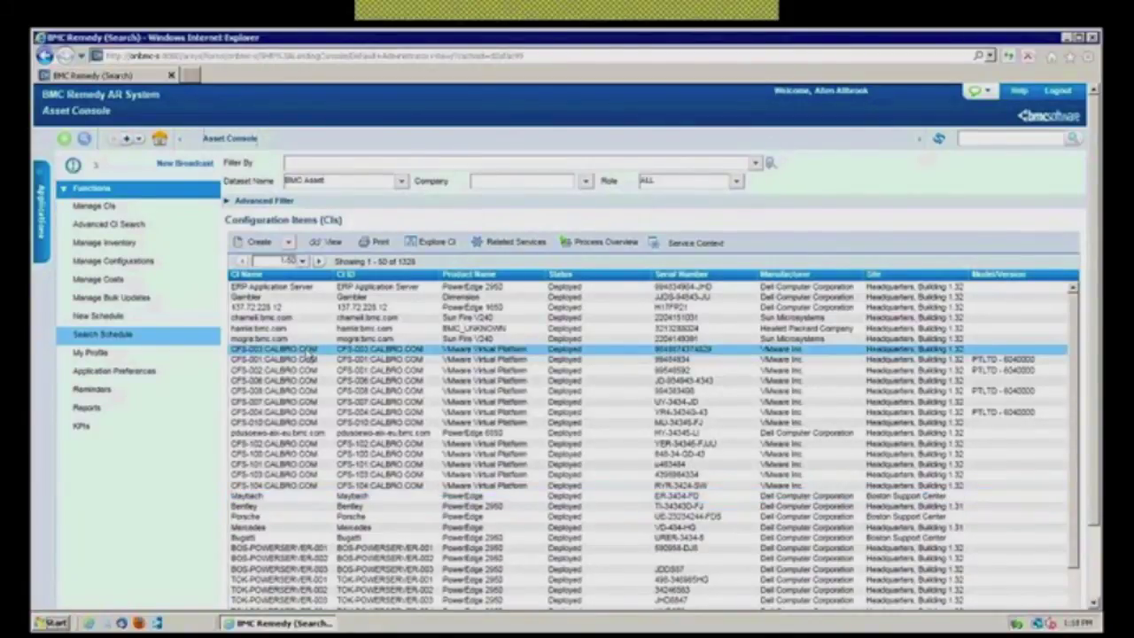
pyautogui.click(329, 243)
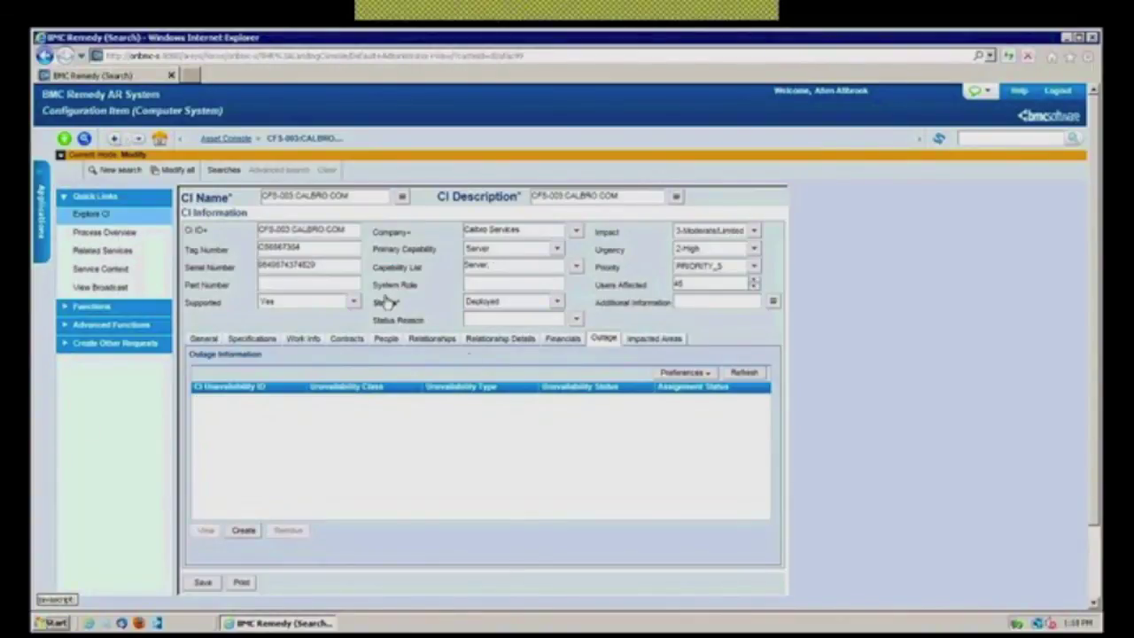
# - Review the CFS-003.CALBRO.COM relationship details for memory, operating system, patches and processor, and return to the Asset Console
pyautogui.click(502, 341)
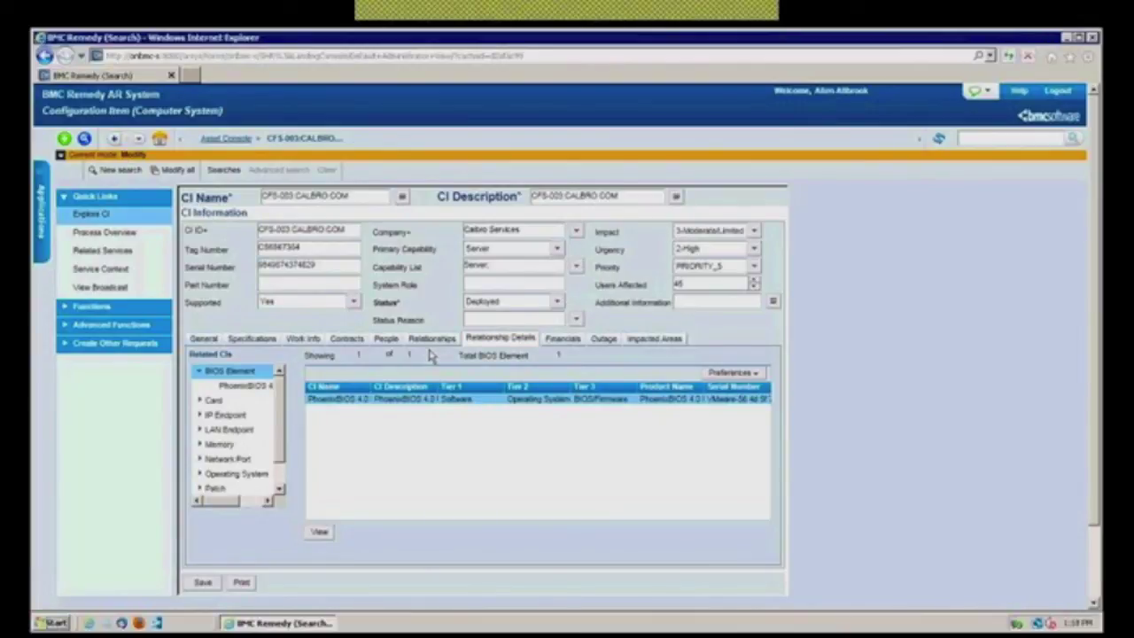
pyautogui.click(219, 445)
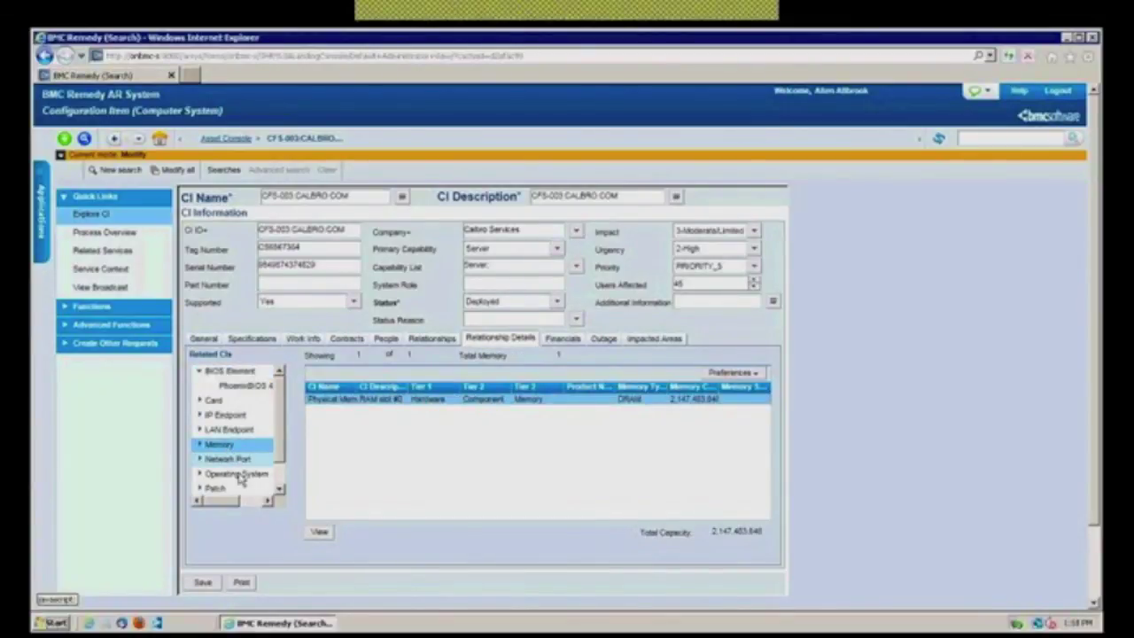
pyautogui.click(237, 476)
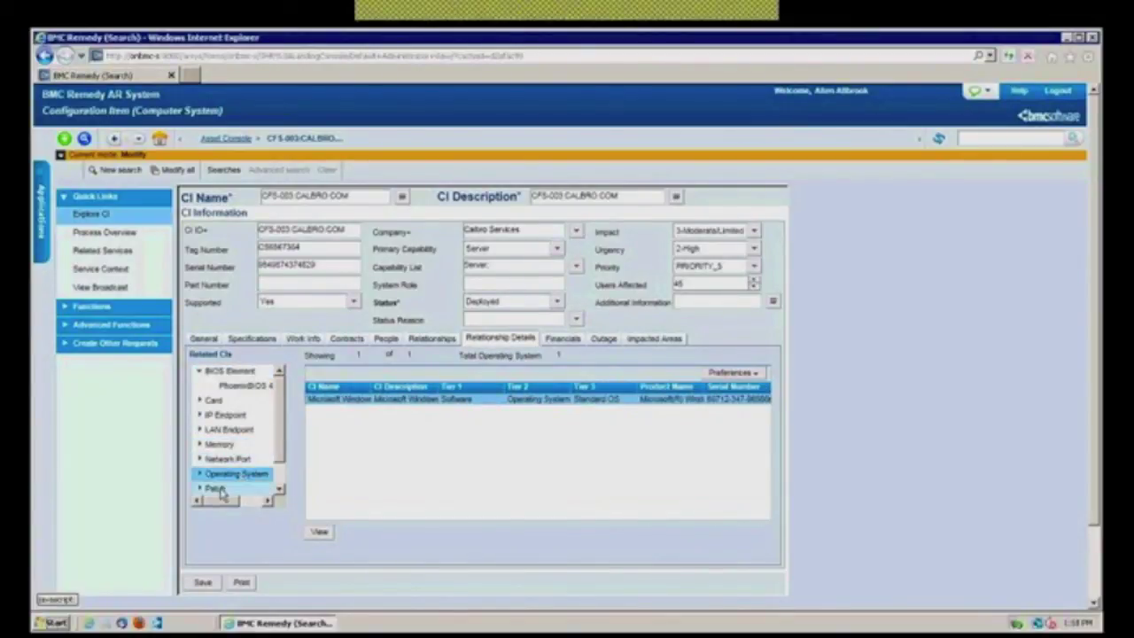
pyautogui.click(221, 488)
pyautogui.scroll(-1, 276, 404)
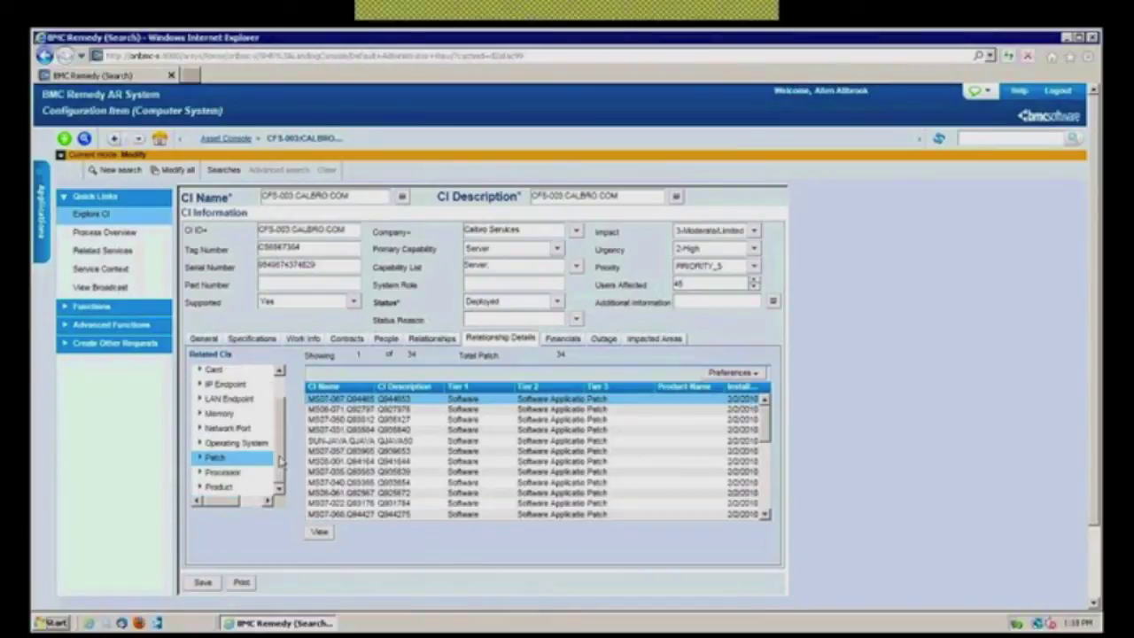
pyautogui.click(229, 474)
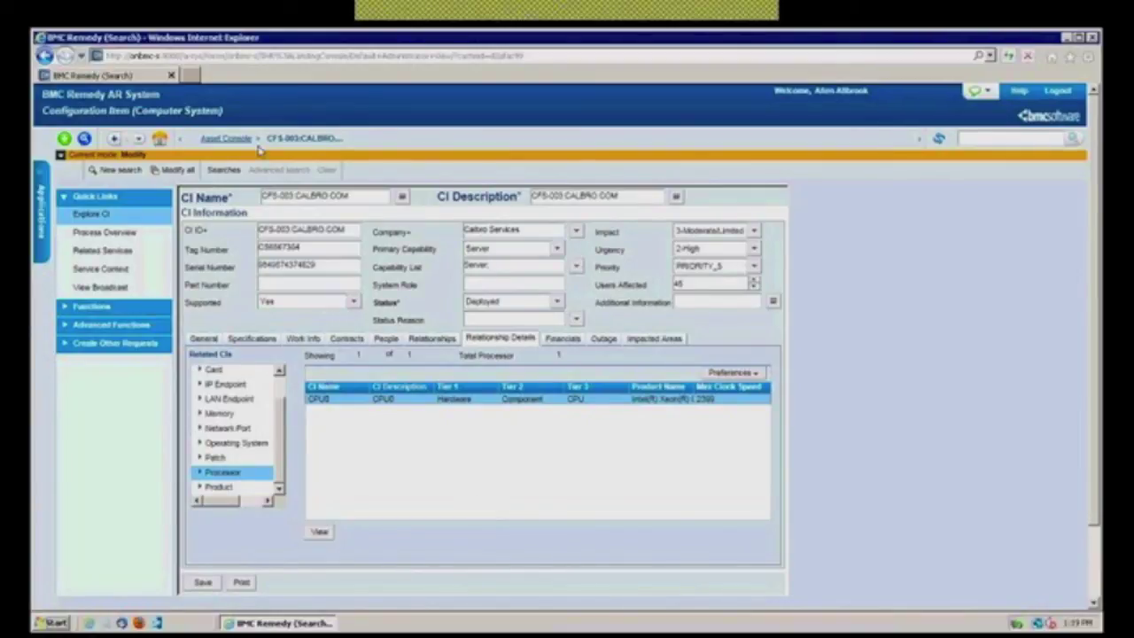
pyautogui.click(229, 140)
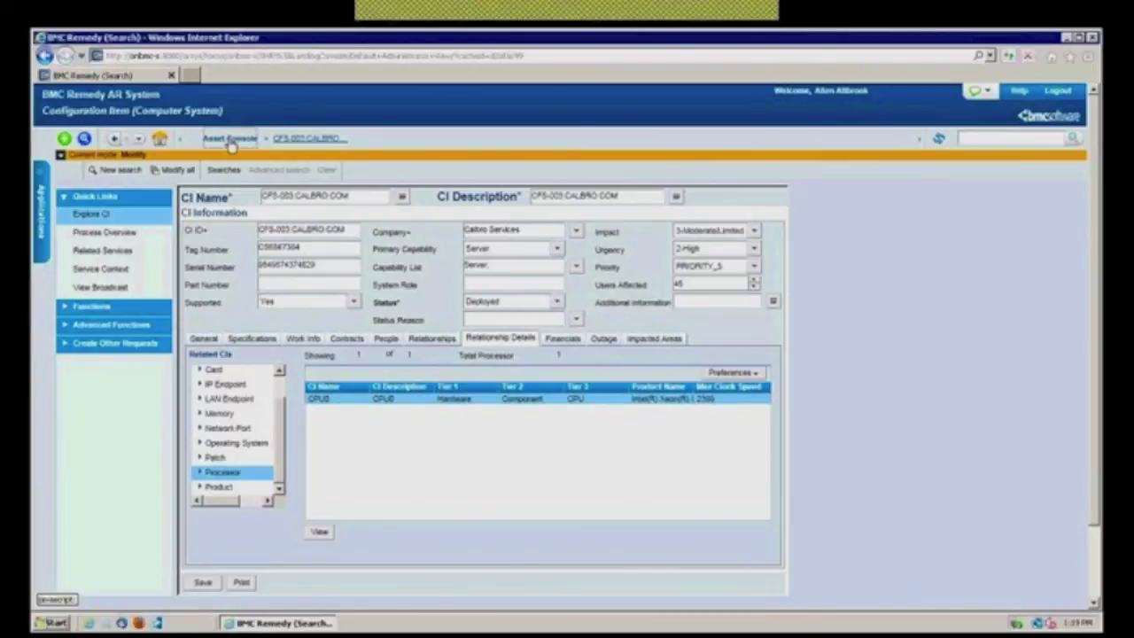